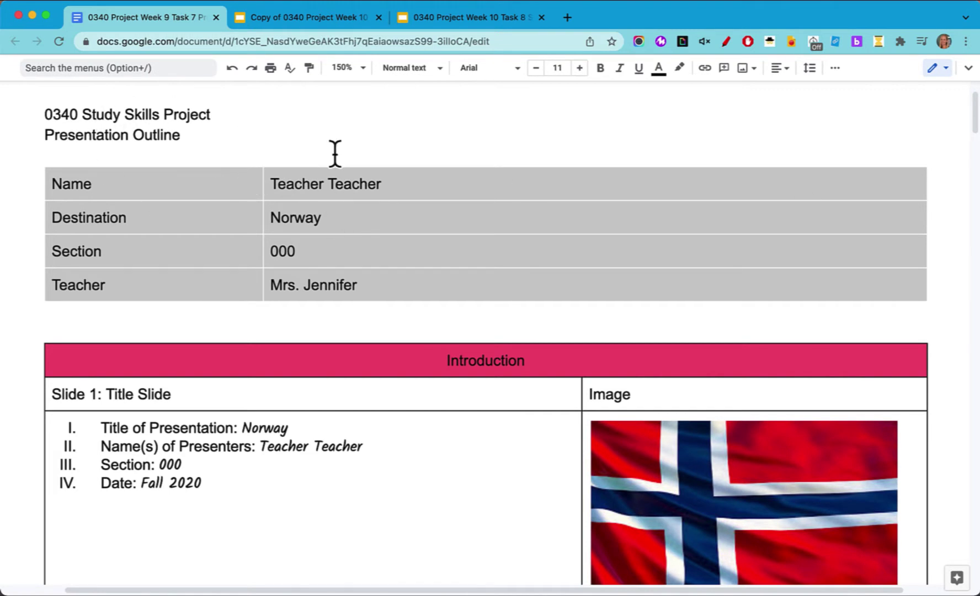
pyautogui.scroll(-15, 501, 339)
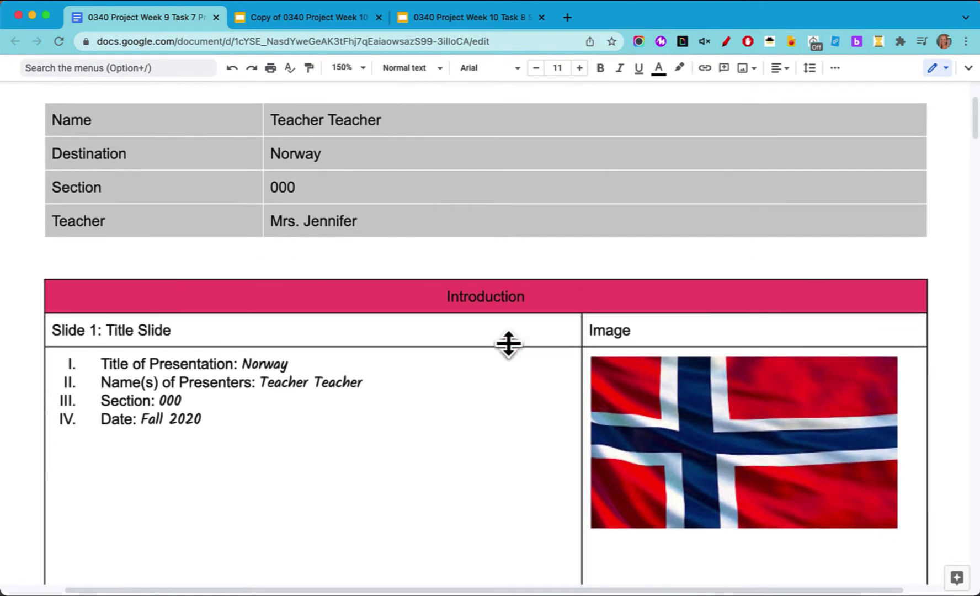
pyautogui.scroll(-20, 501, 339)
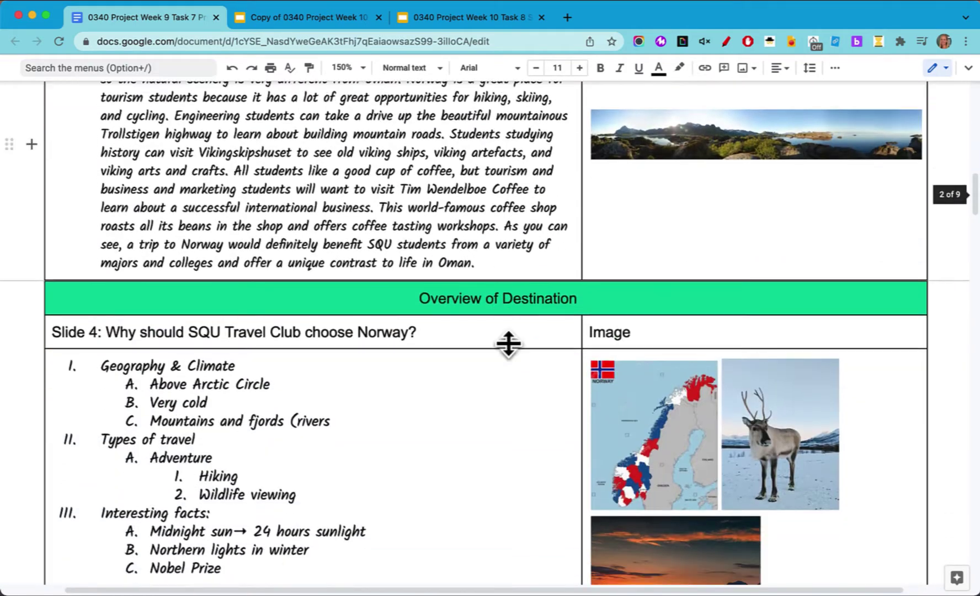
pyautogui.scroll(-20, 508, 343)
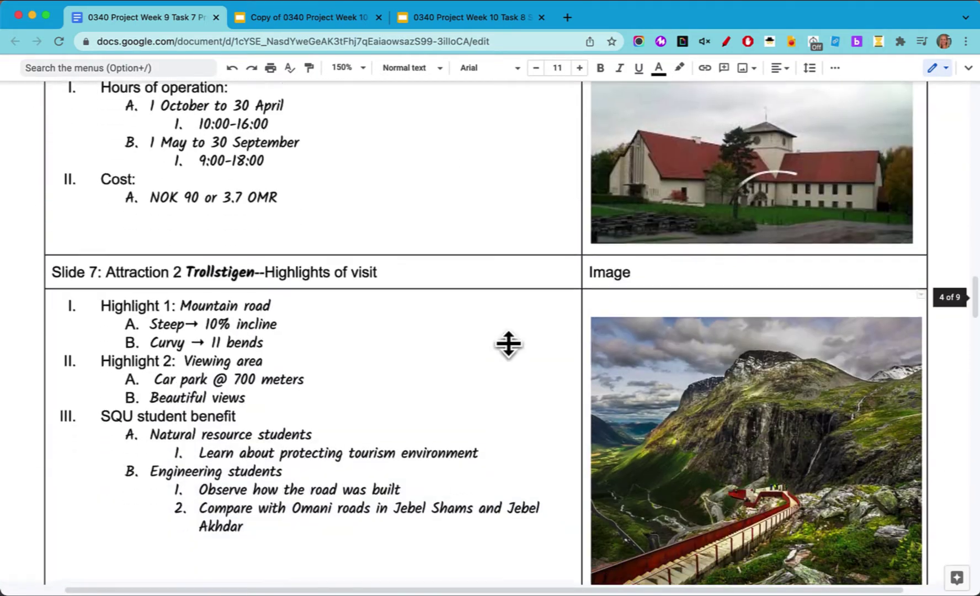
pyautogui.scroll(20, 500, 339)
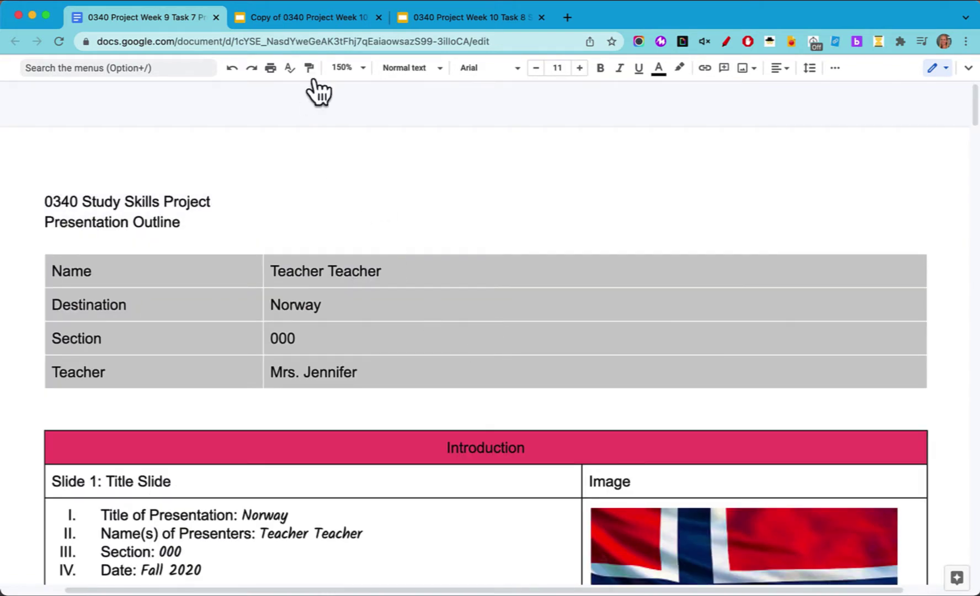
pyautogui.click(320, 22)
pyautogui.click(108, 228)
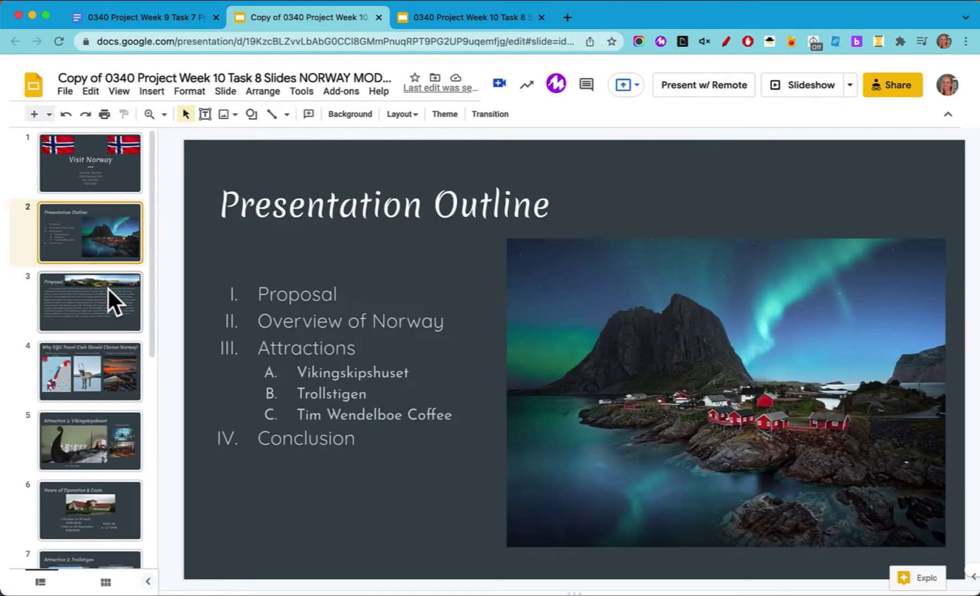
pyautogui.click(108, 303)
pyautogui.click(108, 380)
pyautogui.click(108, 441)
pyautogui.click(112, 506)
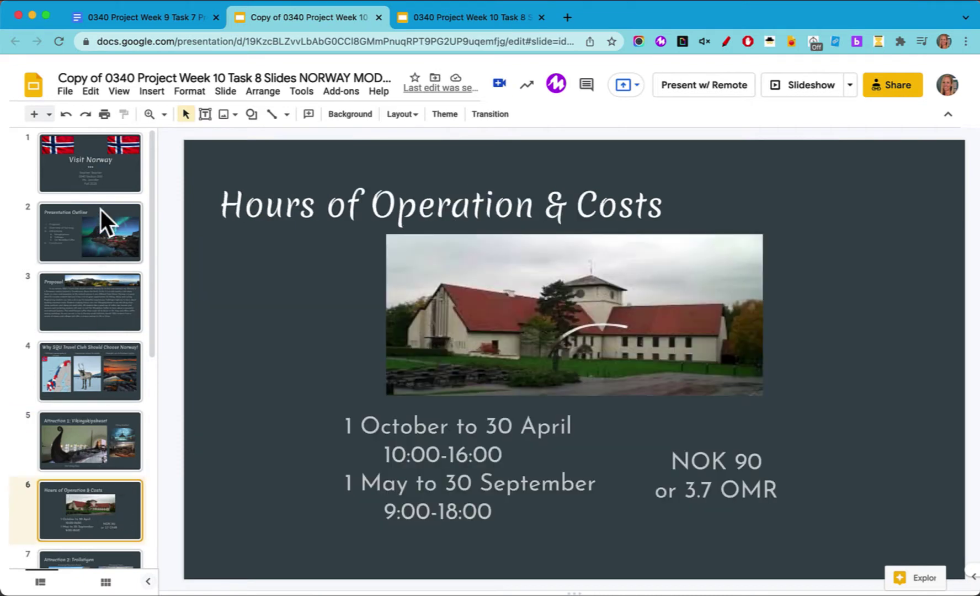
pyautogui.click(108, 177)
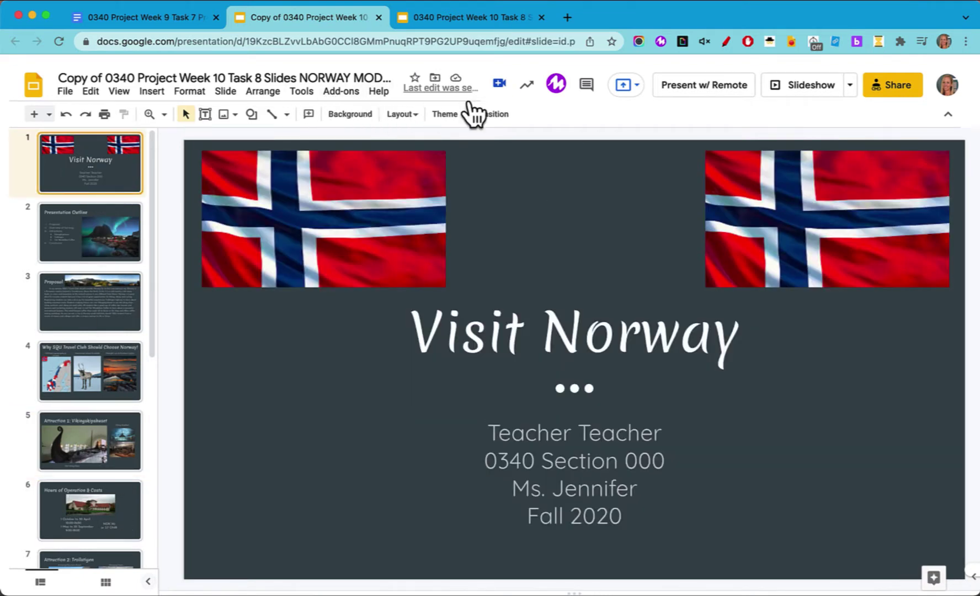
pyautogui.click(493, 17)
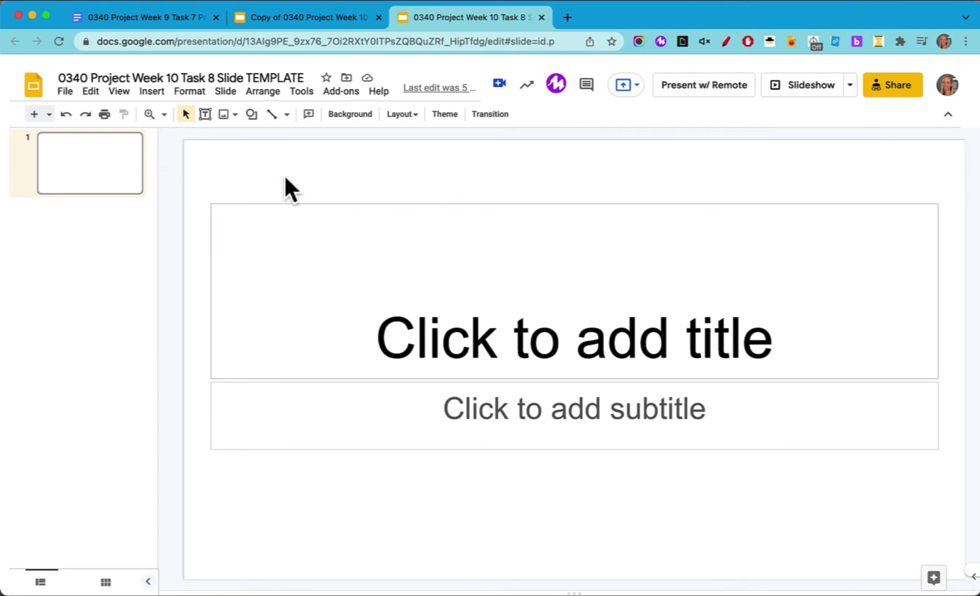
# Scroll through every slide section of the Norway outline document and back up
pyautogui.click(142, 26)
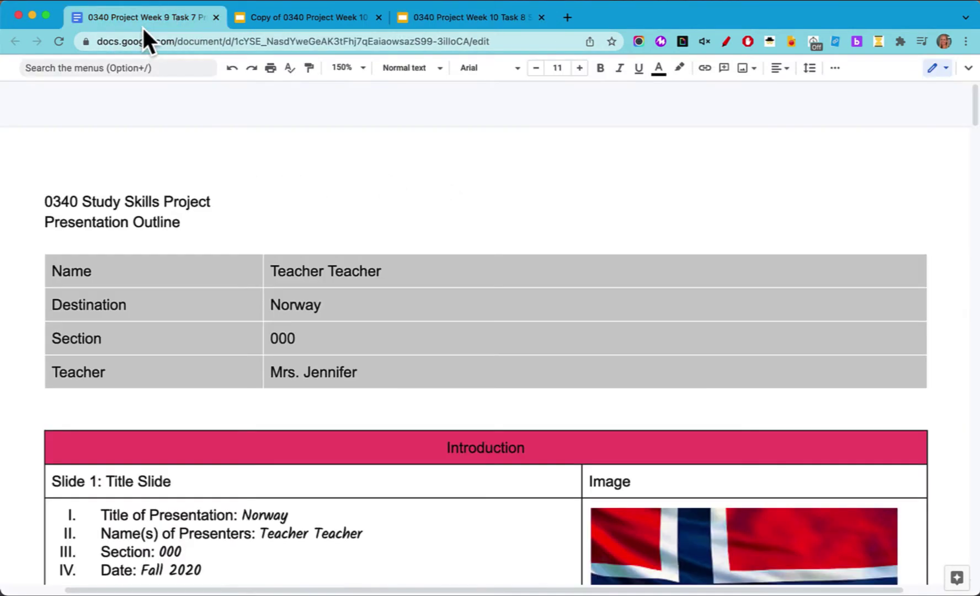
pyautogui.scroll(-5, 297, 174)
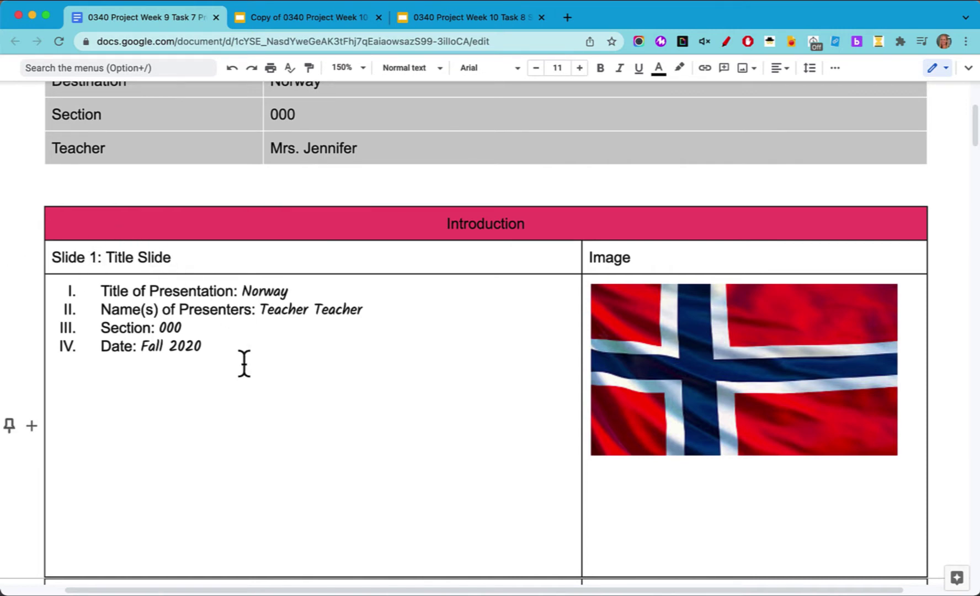
pyautogui.scroll(-8, 252, 399)
pyautogui.scroll(6, 250, 397)
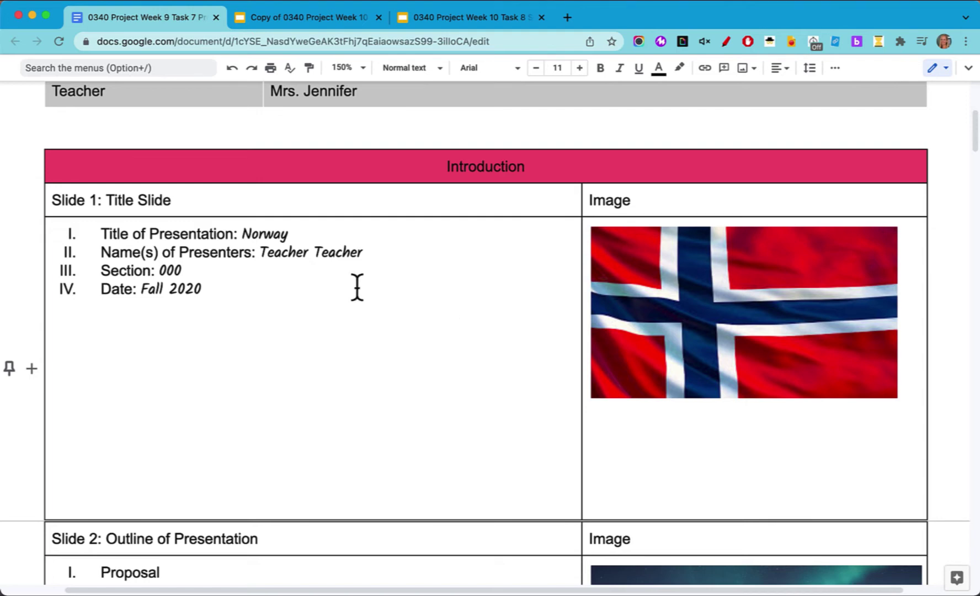
pyautogui.scroll(-5, 214, 427)
pyautogui.scroll(-20, 214, 426)
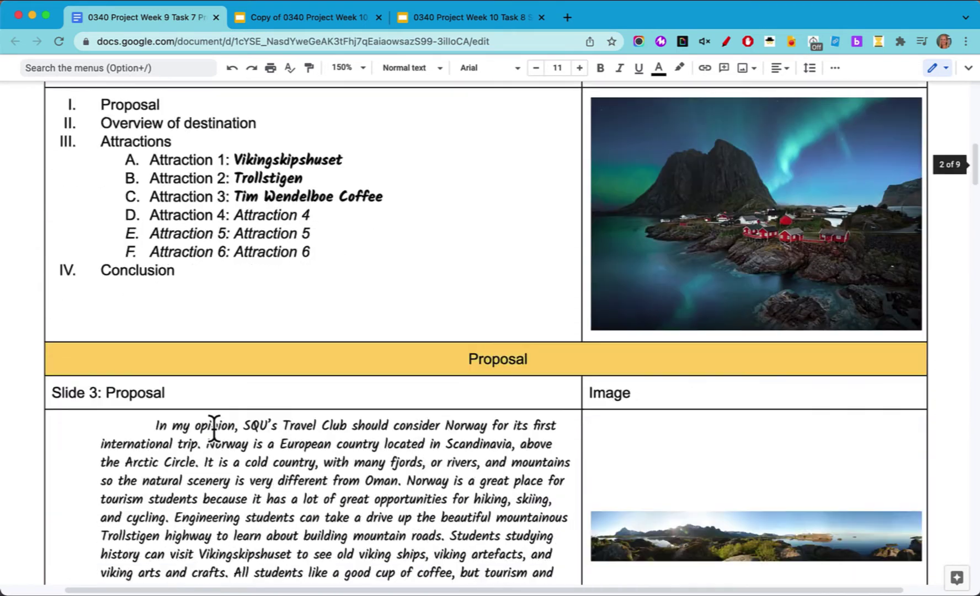
pyautogui.scroll(-17, 214, 427)
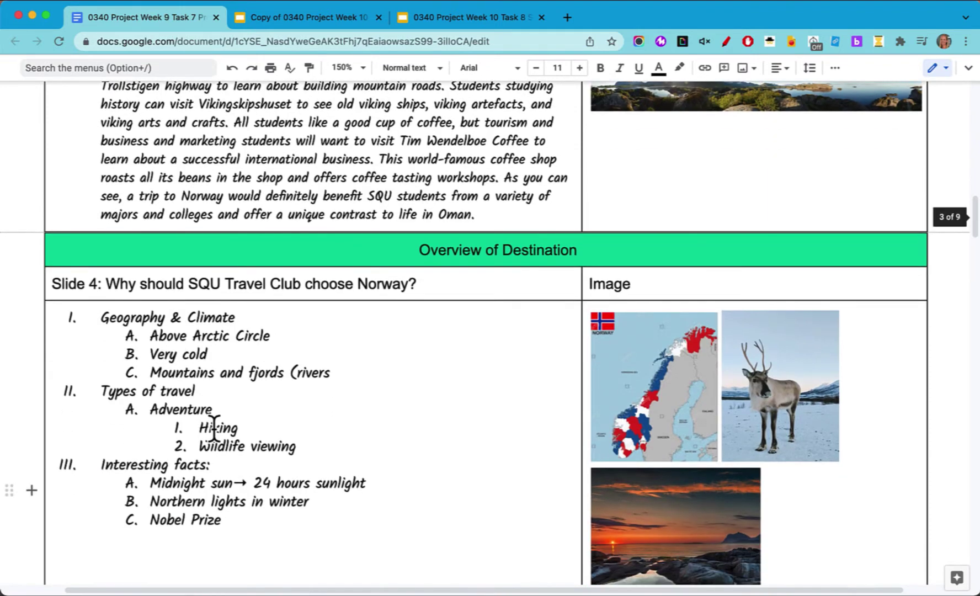
pyautogui.scroll(-20, 214, 429)
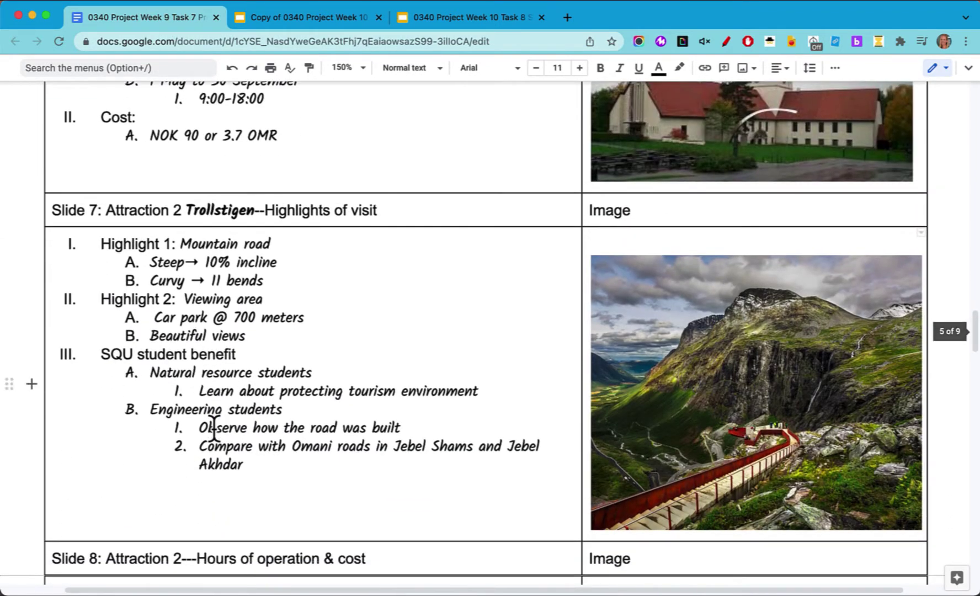
pyautogui.scroll(-10, 214, 429)
pyautogui.scroll(-10, 214, 427)
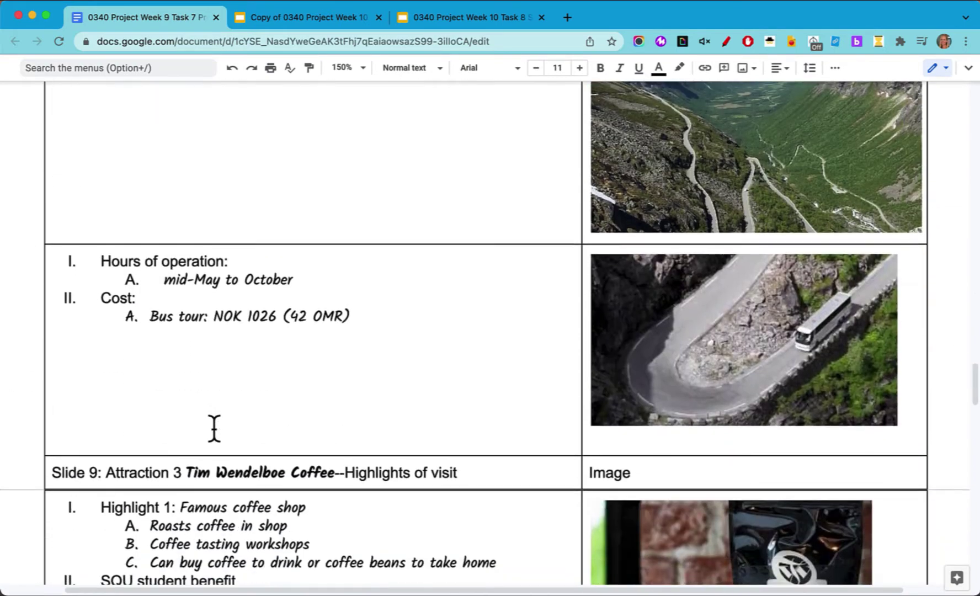
pyautogui.scroll(-12, 214, 429)
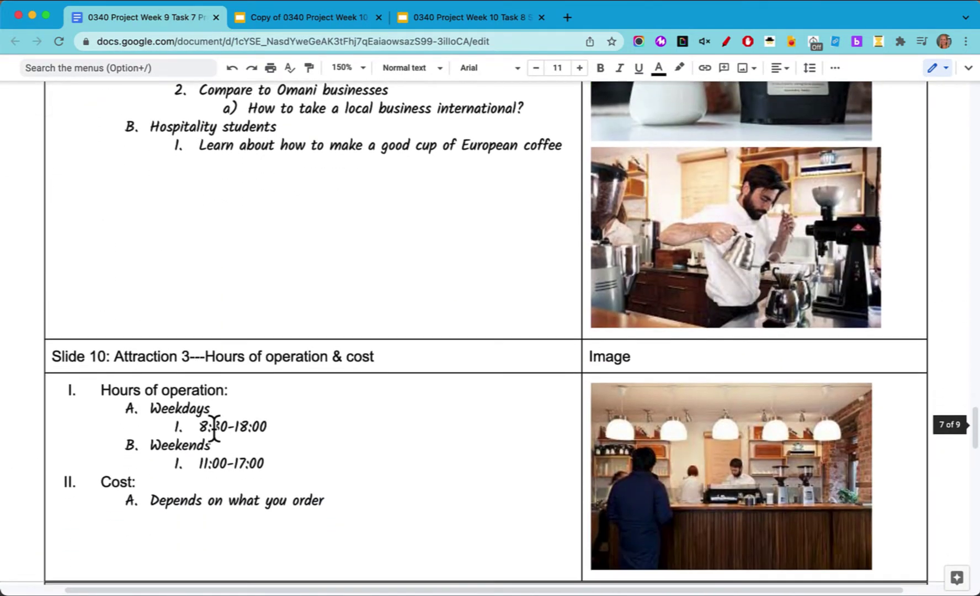
pyautogui.scroll(-10, 214, 429)
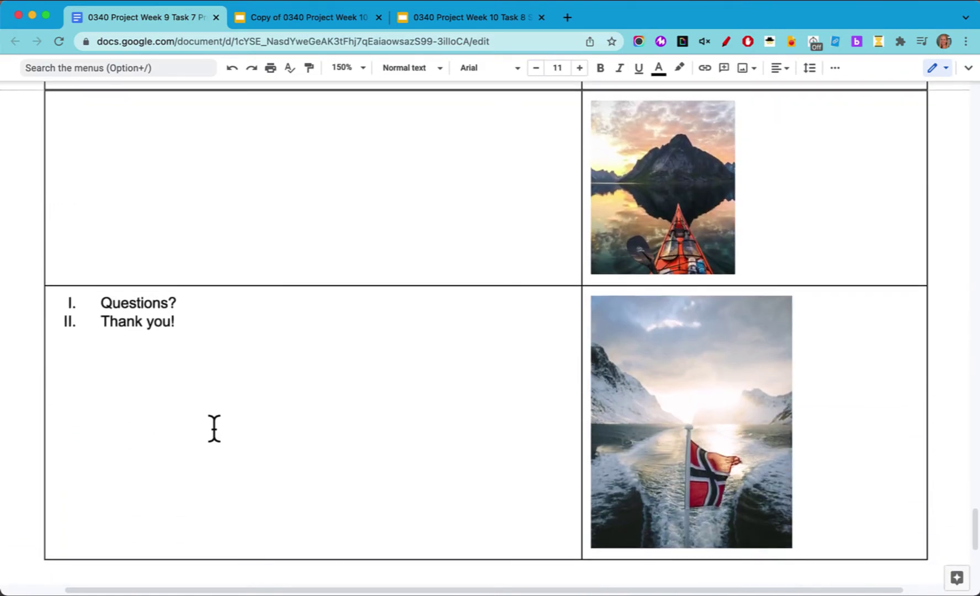
pyautogui.scroll(12, 214, 428)
pyautogui.scroll(20, 214, 430)
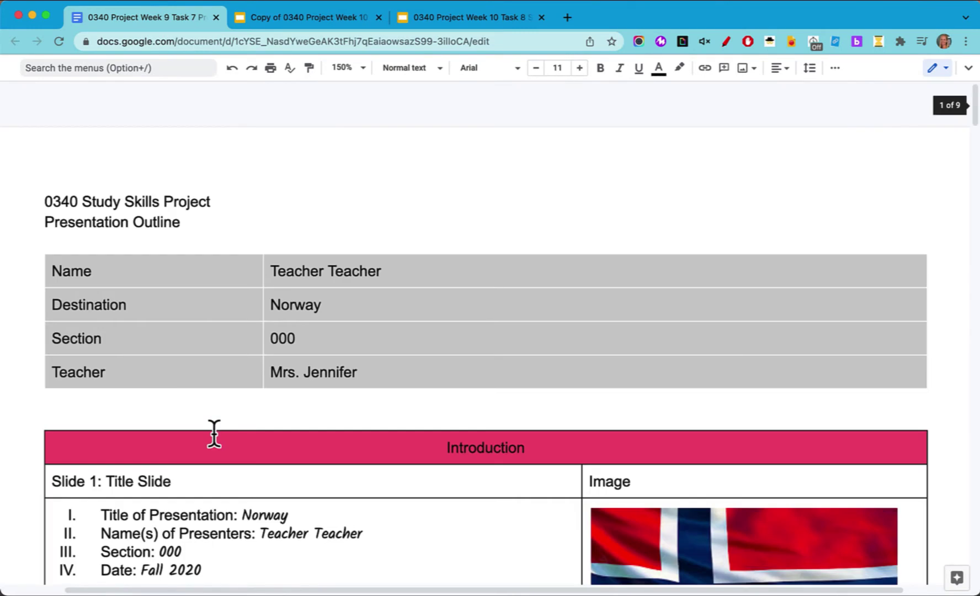
pyautogui.scroll(-8, 360, 219)
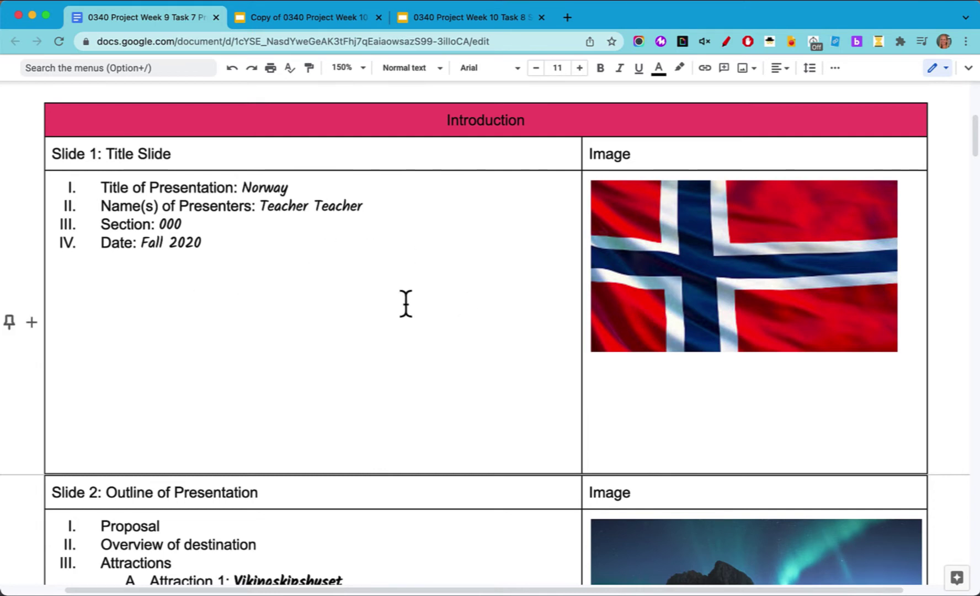
# Title the first slide 'Visit Norway!' with subtitle lines for presenters, Section 10, teacher and Fall 2020
pyautogui.click(494, 26)
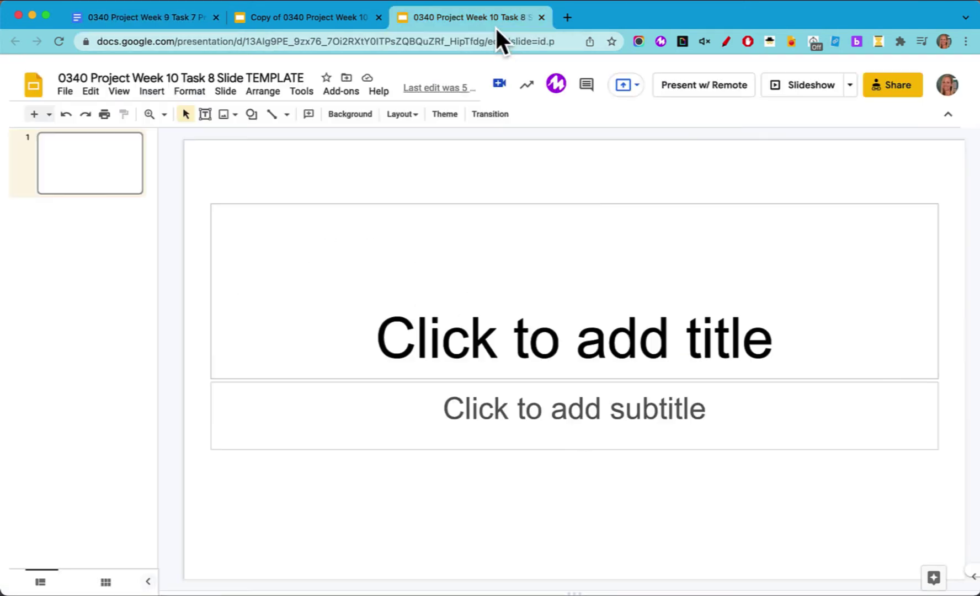
pyautogui.click(574, 341)
pyautogui.write('Visit Norway!')
pyautogui.click(568, 409)
pyautogui.write('Teacher Teacher')
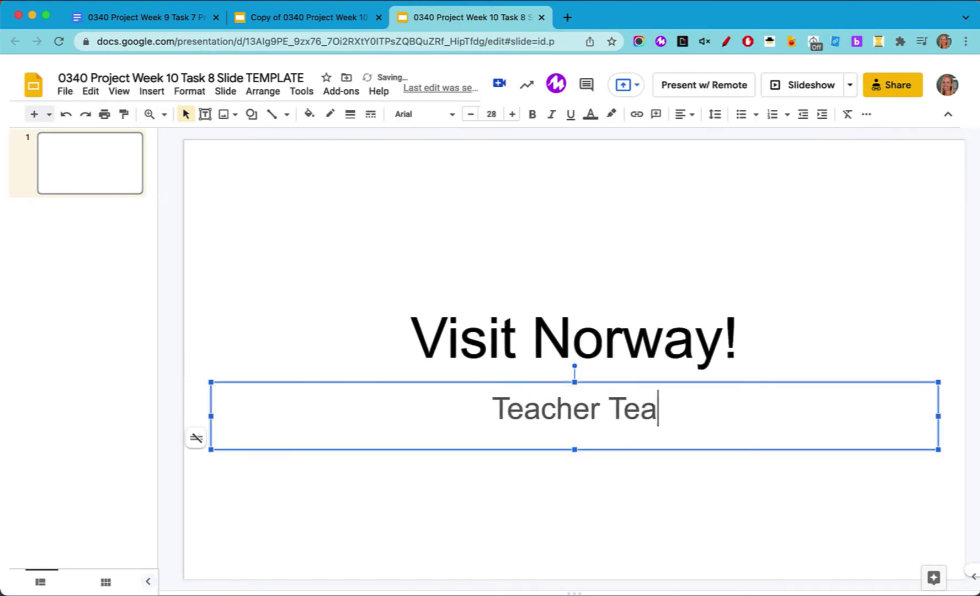
pyautogui.press('Return')
pyautogui.write('Section 10')
pyautogui.press('Return')
pyautogui.write('Mrs. Jennifer')
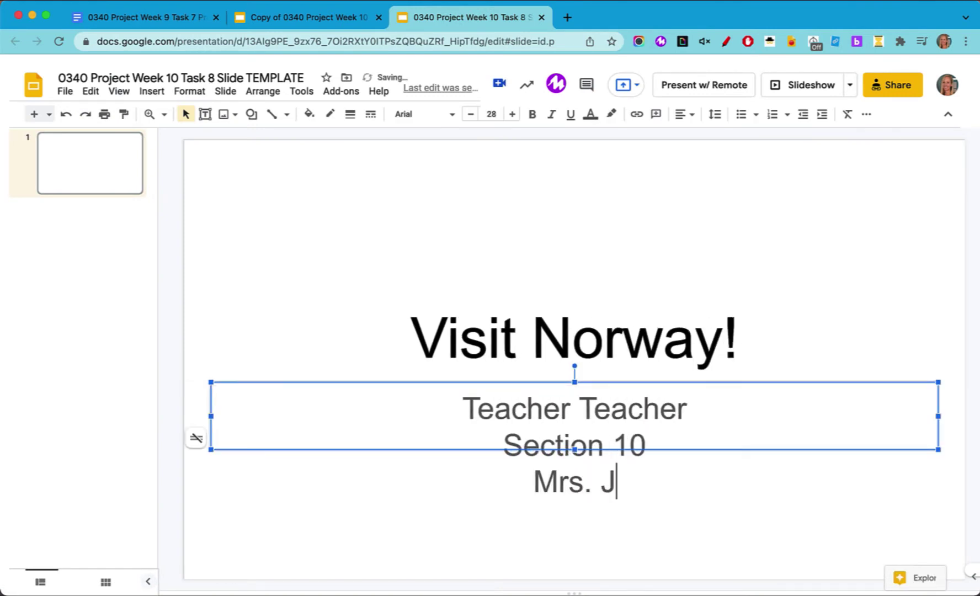
pyautogui.press('Return')
pyautogui.write('Fall 2020')
# Copy the Norway flag from the outline onto the title slide and drag it to the right
pyautogui.click(157, 17)
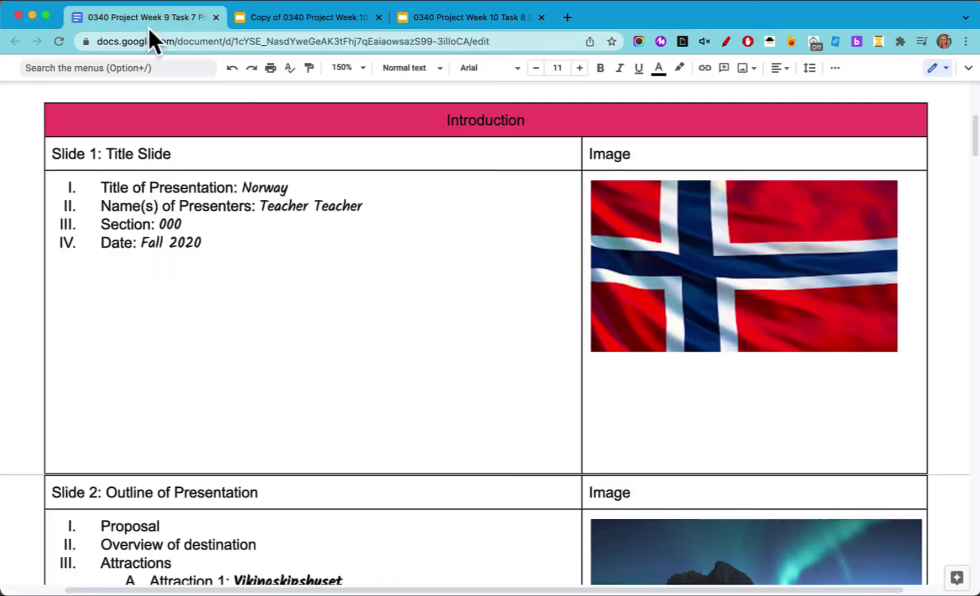
pyautogui.click(625, 208)
pyautogui.click(507, 21)
pyautogui.press('cmd+v')
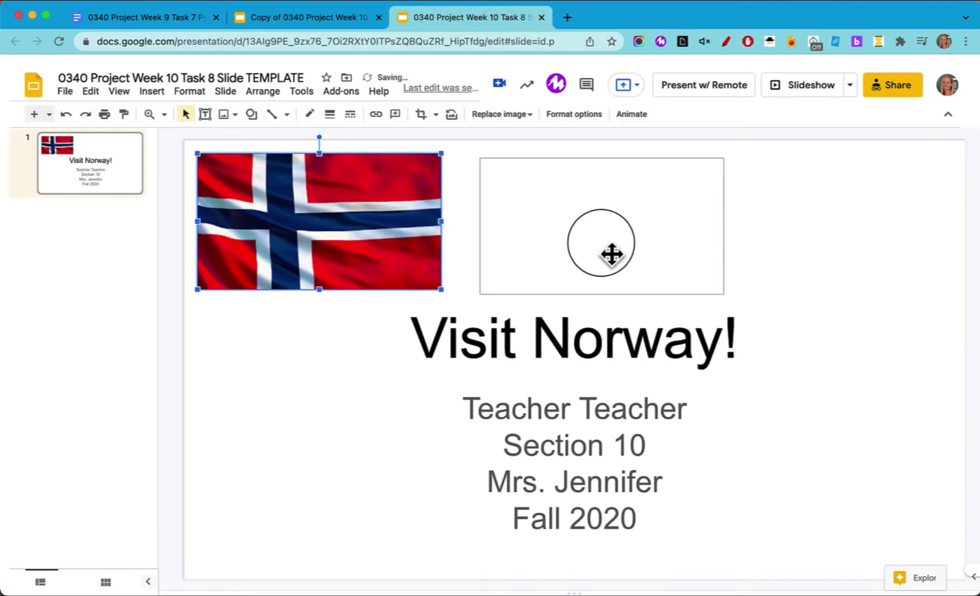
pyautogui.moveTo(611, 254); pyautogui.dragTo(492, 244)
pyautogui.click(139, 17)
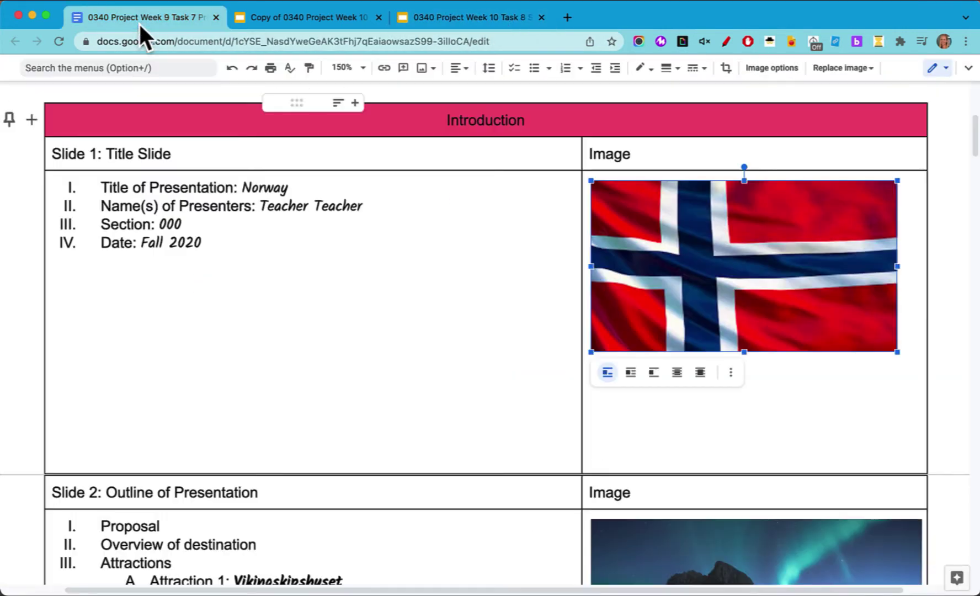
pyautogui.scroll(-6, 258, 358)
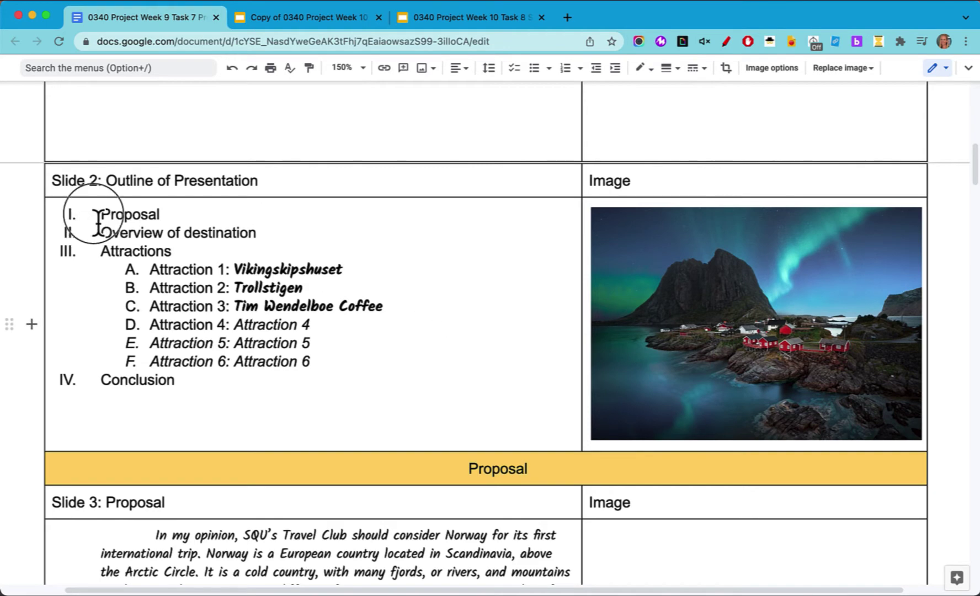
# Add a Title and body slide titled 'Outline' with the Slide 2 outline pasted as plain text
pyautogui.moveTo(83, 213); pyautogui.dragTo(221, 397)
pyautogui.press('super+c')
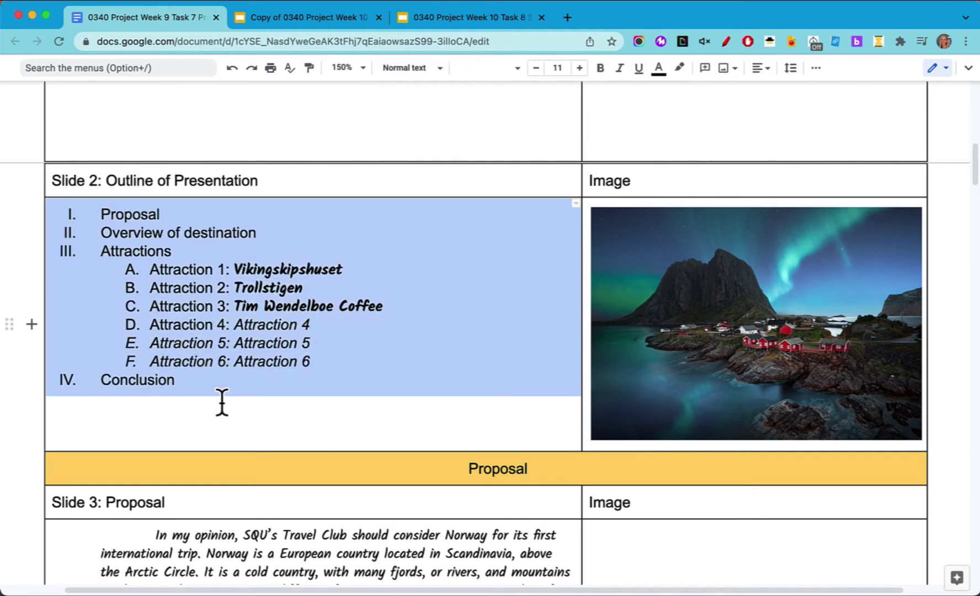
pyautogui.click(488, 22)
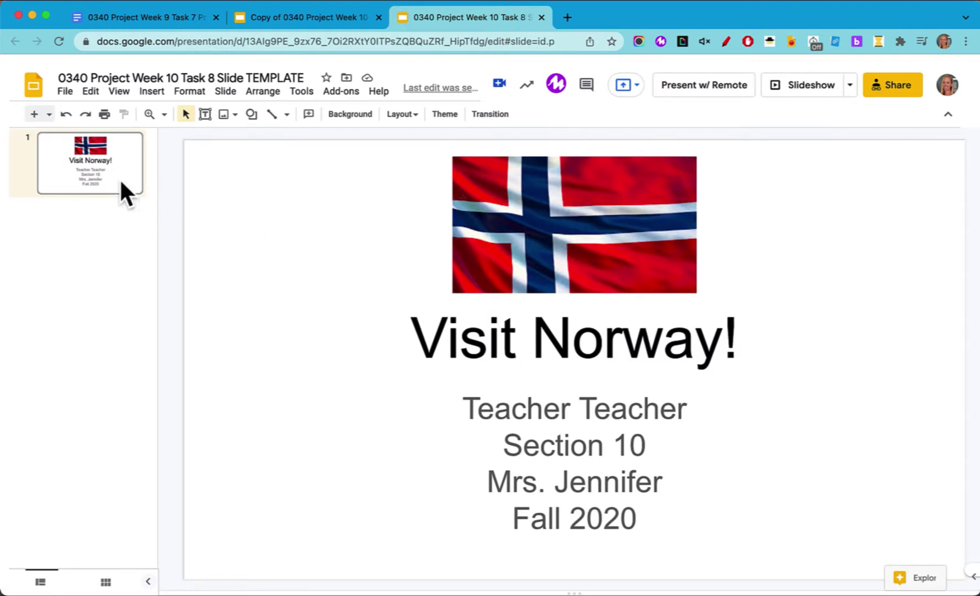
pyautogui.click(49, 113)
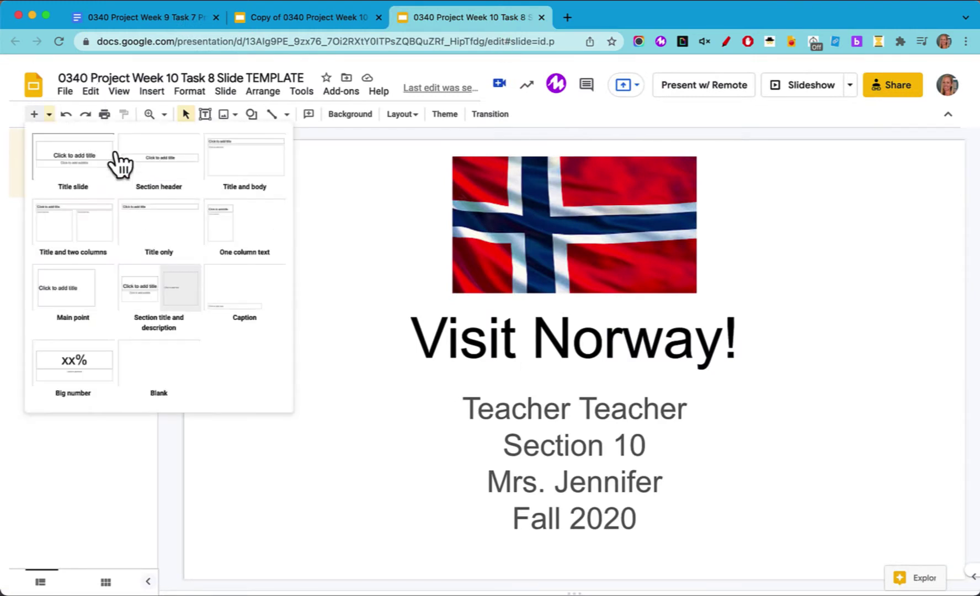
pyautogui.click(258, 182)
pyautogui.click(369, 209)
pyautogui.write('Outline')
pyautogui.click(277, 273)
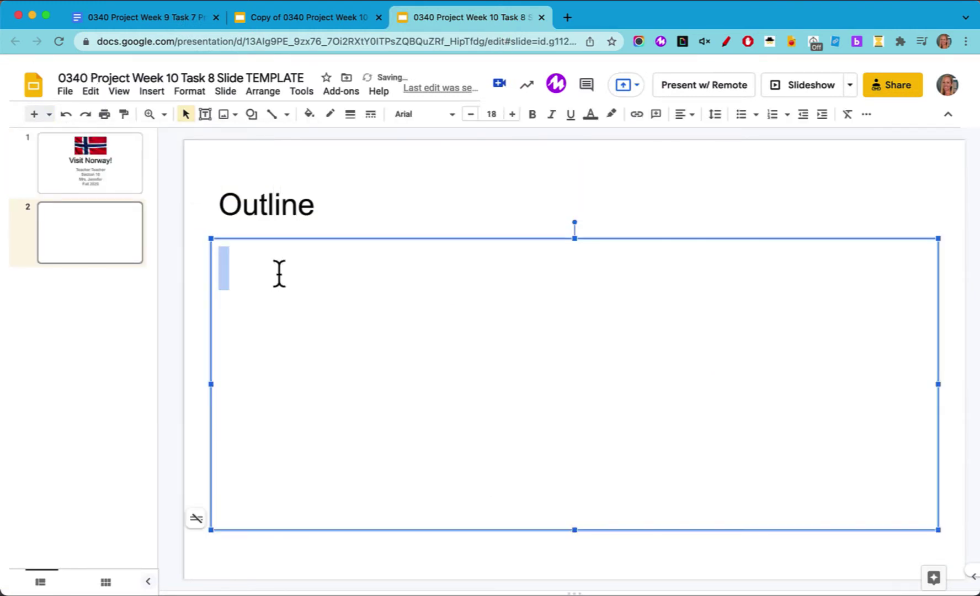
pyautogui.rightClick(278, 273)
pyautogui.click(370, 346)
# Make the outline a numbered list with the three attractions indented under Attractions
pyautogui.scroll(2, 550, 243)
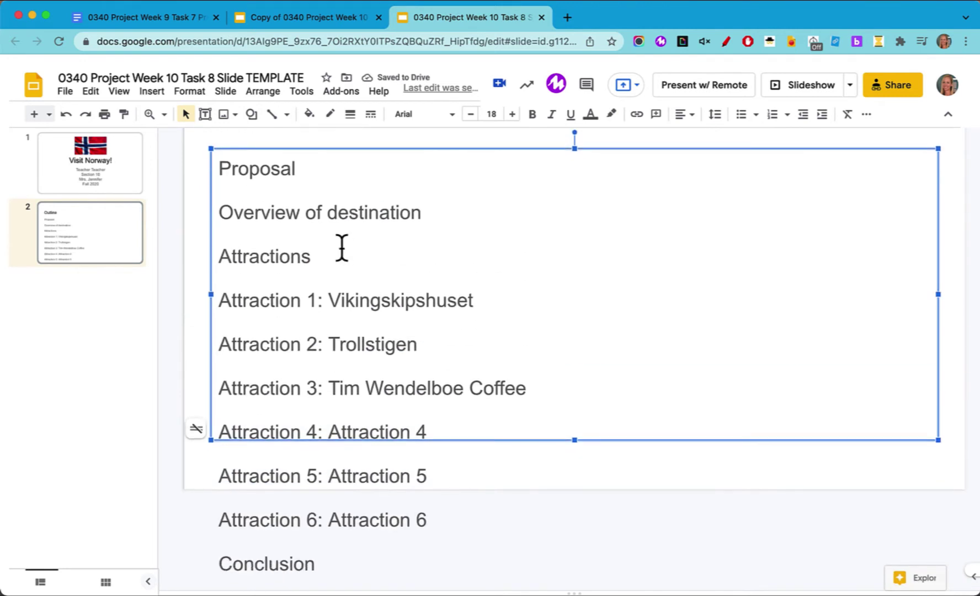
pyautogui.click(241, 198)
pyautogui.press('super+a')
pyautogui.click(780, 125)
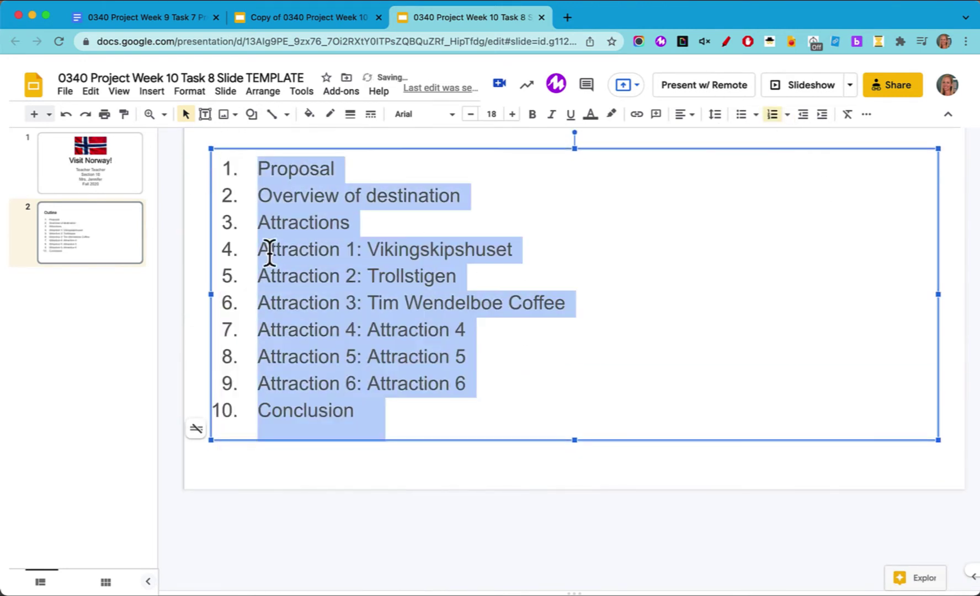
pyautogui.click(262, 248)
pyautogui.press('Tab')
pyautogui.click(263, 276)
pyautogui.press('Tab')
pyautogui.click(262, 292)
pyautogui.press('Tab')
# Delete placeholder attractions 4 to 6 and narrow the list box to the slide's left half
pyautogui.moveTo(257, 312); pyautogui.dragTo(466, 381)
pyautogui.press('BackSpace')
pyautogui.press('BackSpace')
pyautogui.press('BackSpace')
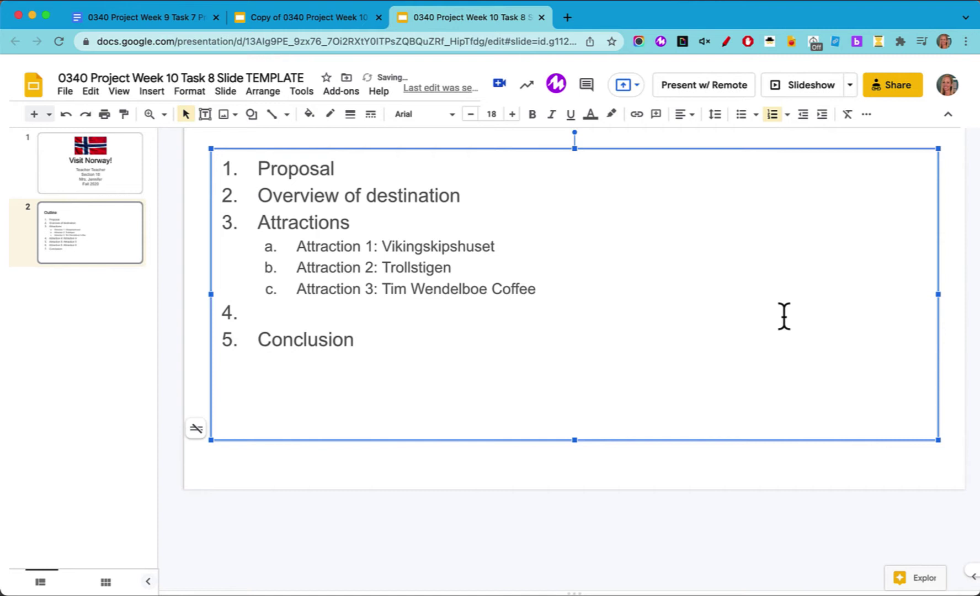
pyautogui.moveTo(938, 296); pyautogui.dragTo(561, 294)
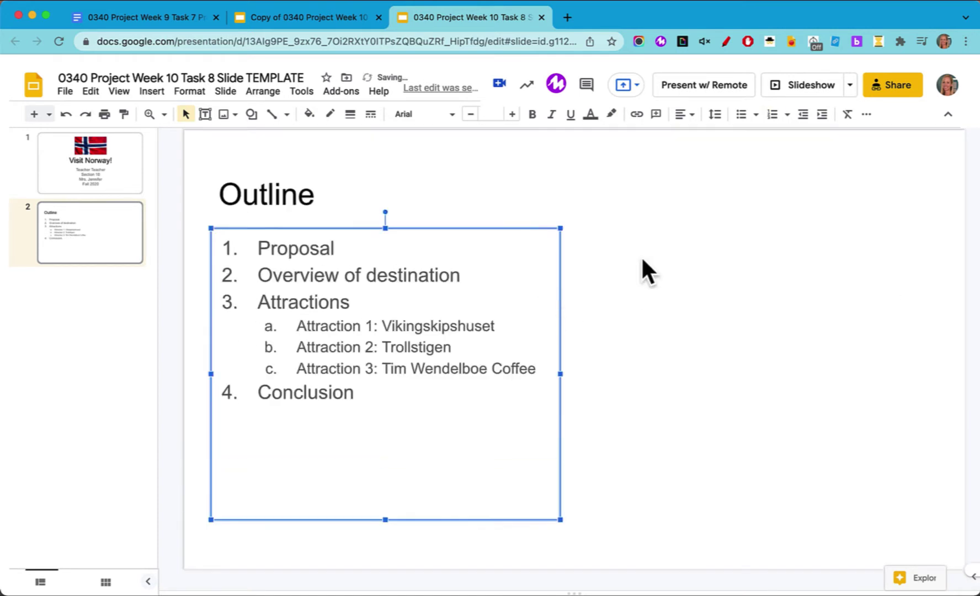
pyautogui.click(90, 163)
# Paste the northern-lights image onto the Outline slide, enlarge it and place it beside the list
pyautogui.click(153, 19)
pyautogui.click(510, 22)
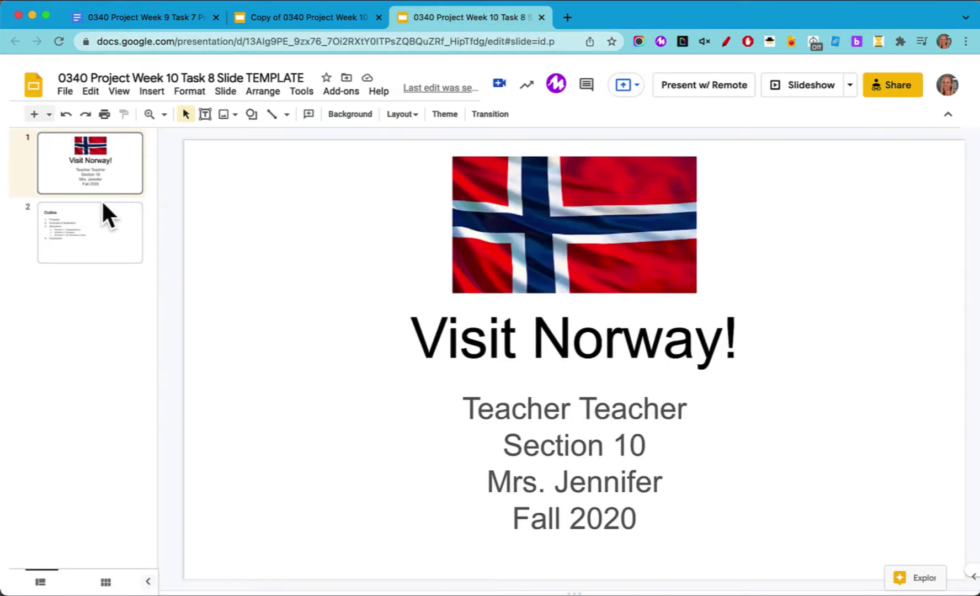
pyautogui.click(103, 224)
pyautogui.press('super+v')
pyautogui.moveTo(945, 176); pyautogui.dragTo(965, 163)
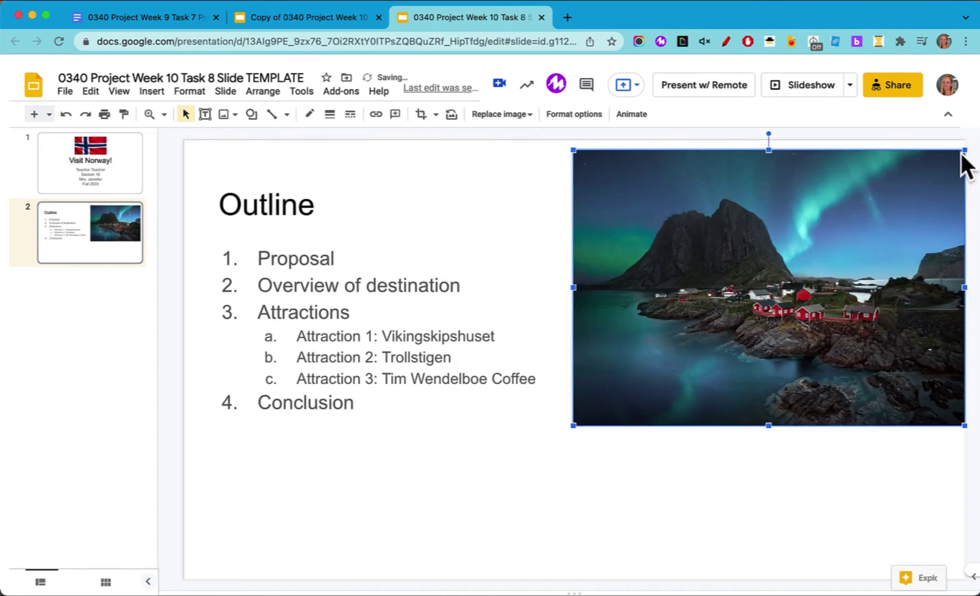
pyautogui.moveTo(794, 316); pyautogui.dragTo(794, 389)
# Remove the 'Attraction 1:', 'Attraction 2:' and 'Attraction 3:' prefixes from the list
pyautogui.click(487, 420)
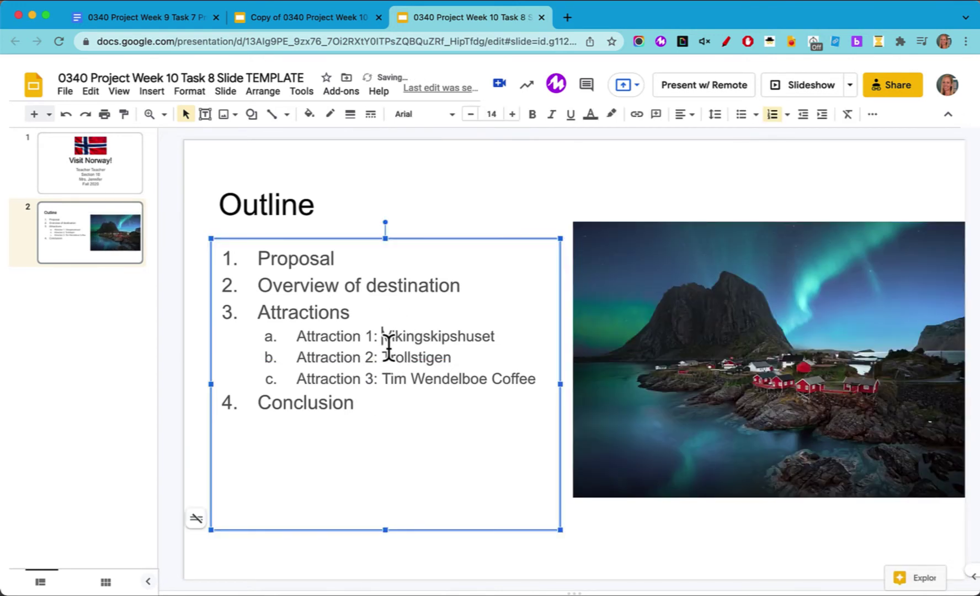
pyautogui.moveTo(389, 348); pyautogui.dragTo(301, 342)
pyautogui.press('BackSpace')
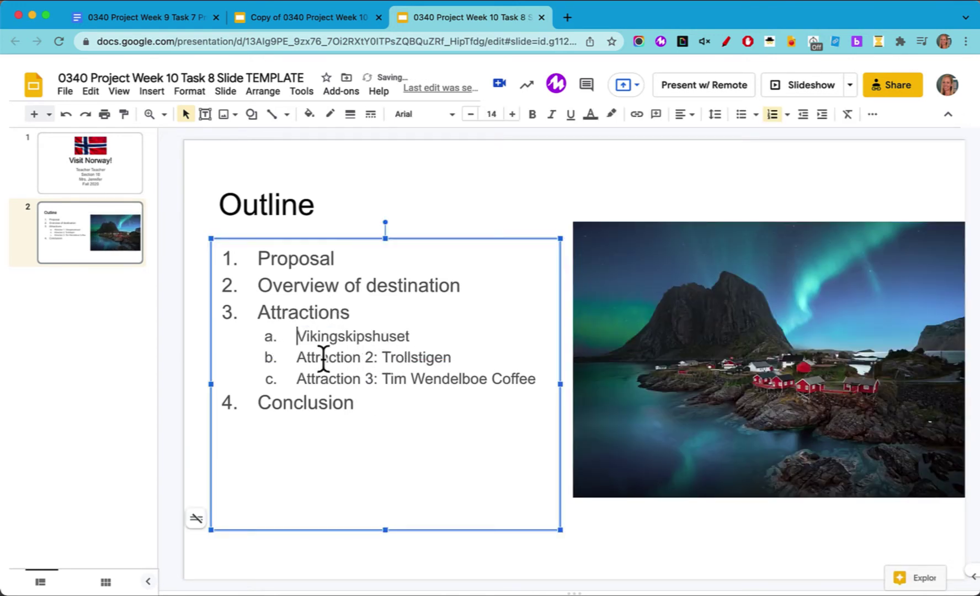
pyautogui.moveTo(387, 365); pyautogui.dragTo(304, 370)
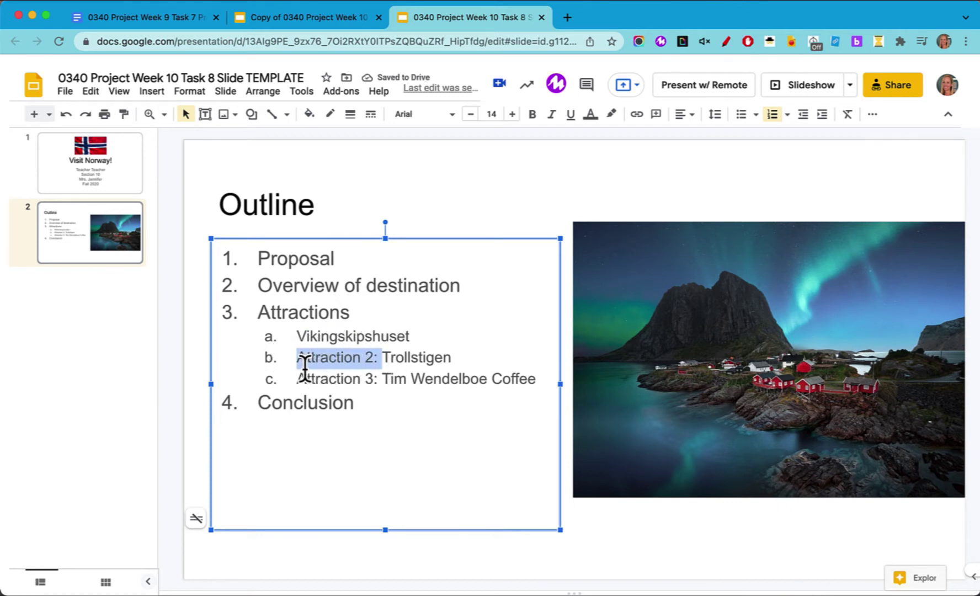
pyautogui.press('BackSpace')
pyautogui.moveTo(388, 391); pyautogui.dragTo(302, 394)
pyautogui.press('BackSpace')
pyautogui.click(608, 528)
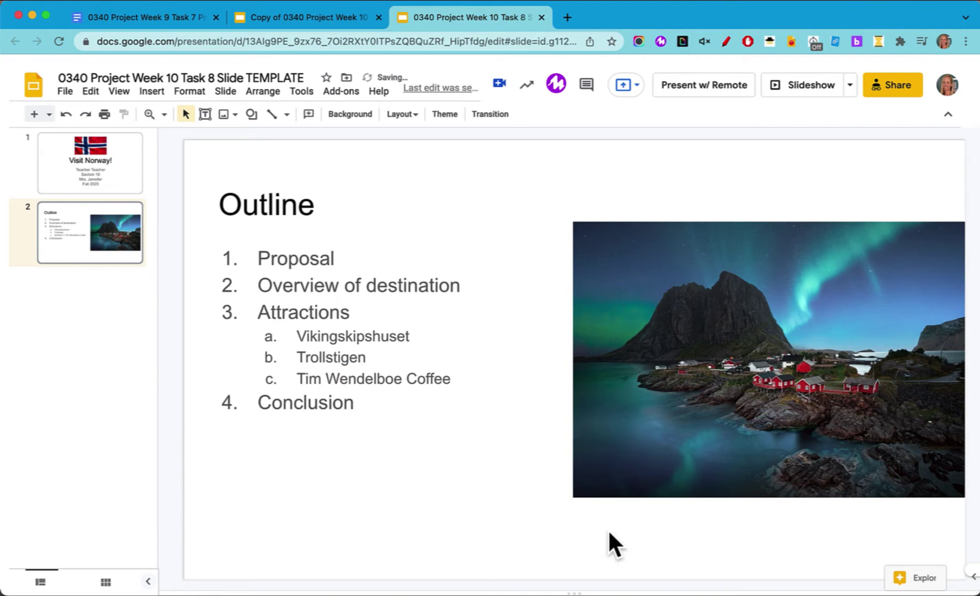
pyautogui.click(159, 19)
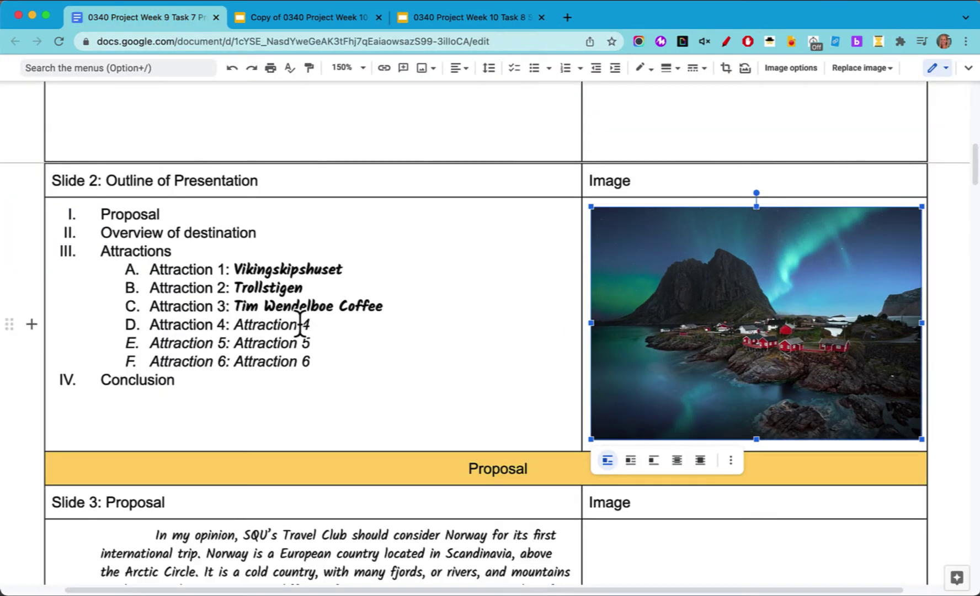
# Add a Title and body slide titled 'Proposal'
pyautogui.scroll(-10, 299, 324)
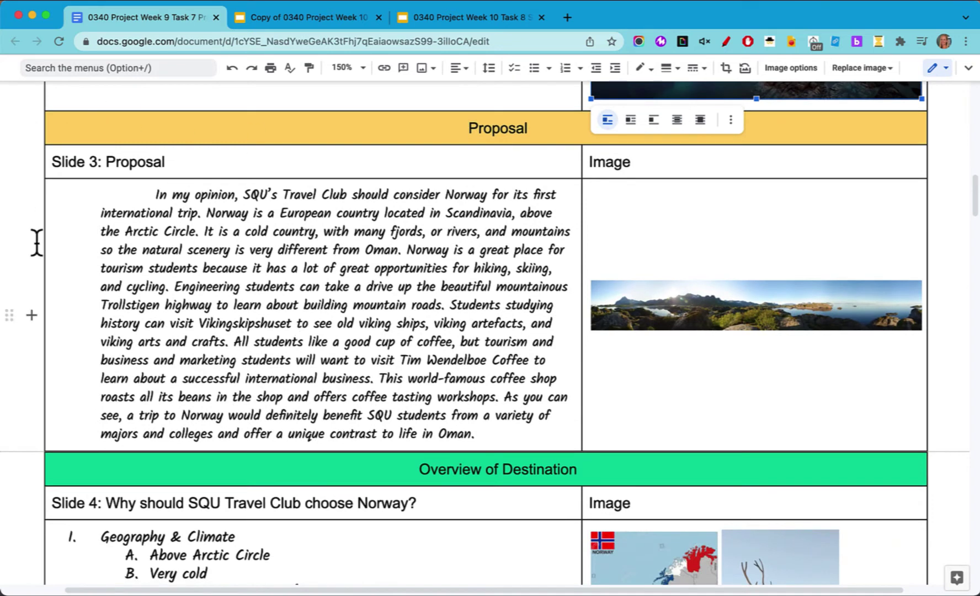
pyautogui.click(477, 17)
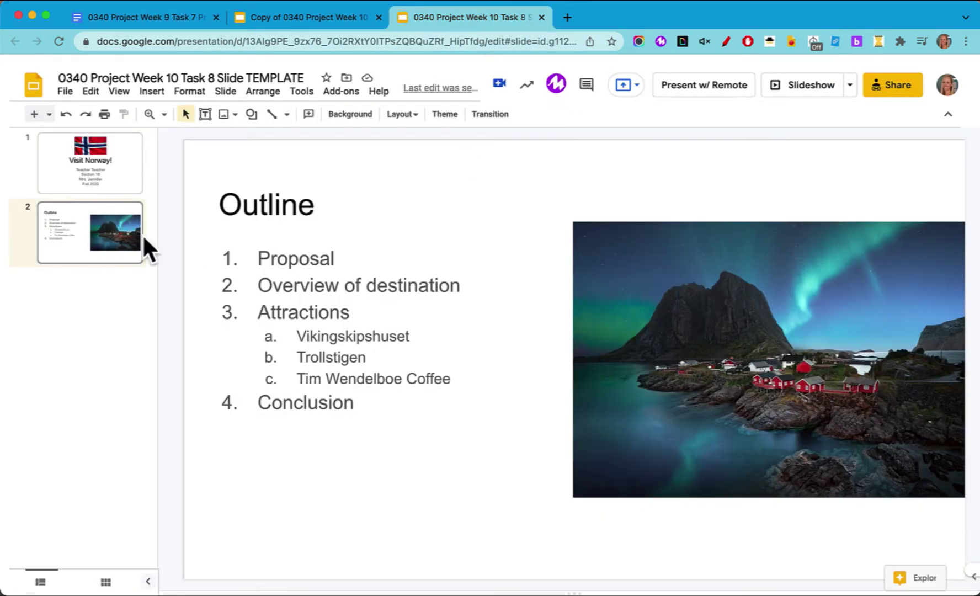
pyautogui.click(48, 114)
pyautogui.click(247, 156)
pyautogui.click(253, 204)
pyautogui.write('P')
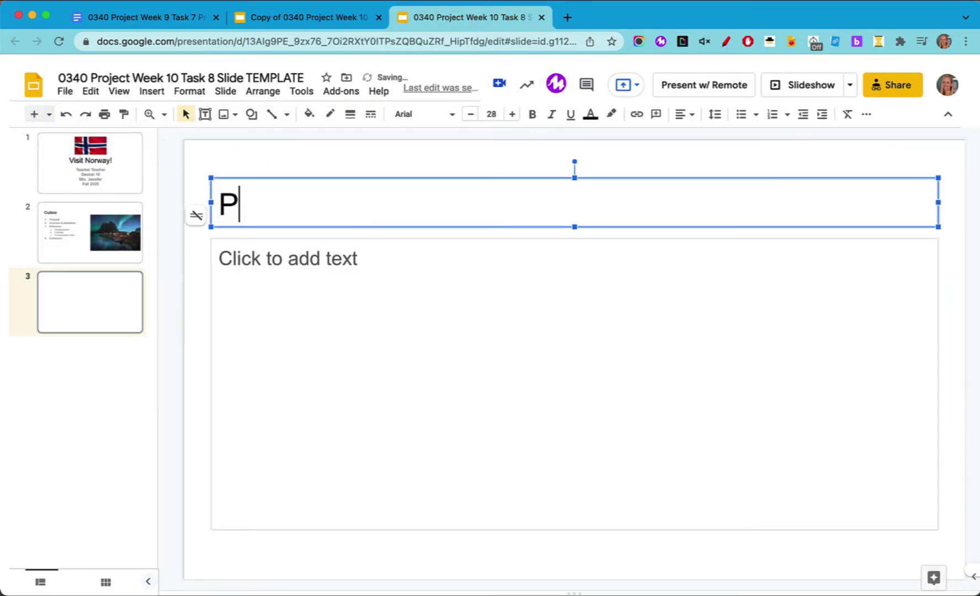
pyautogui.write('roposal')
# Paste the Slide 3 proposal paragraph into the body and reduce its font size one step
pyautogui.press('super+1')
pyautogui.moveTo(164, 192); pyautogui.dragTo(459, 428)
pyautogui.press('super+c')
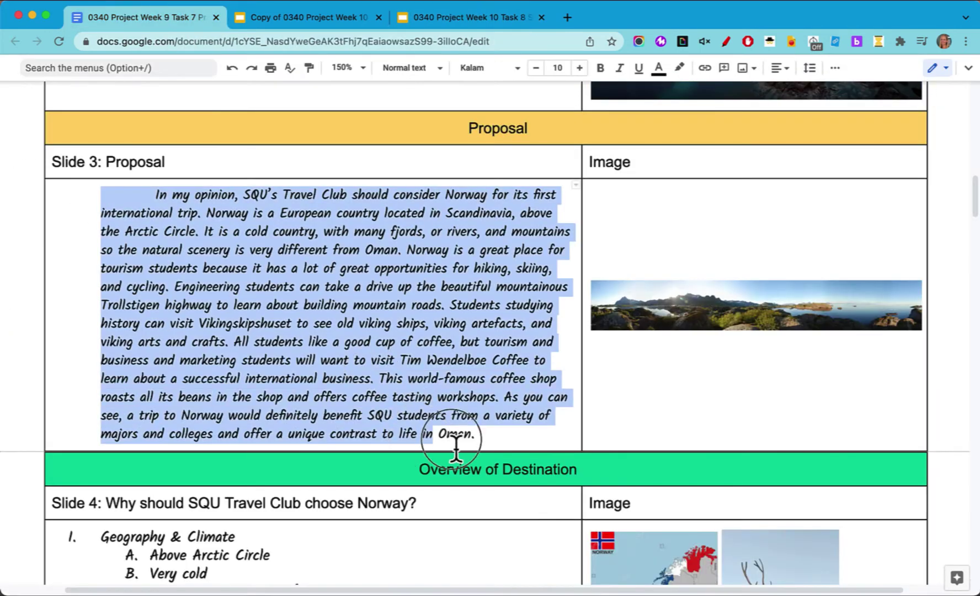
pyautogui.press('super+3')
pyautogui.rightClick(306, 263)
pyautogui.click(337, 270)
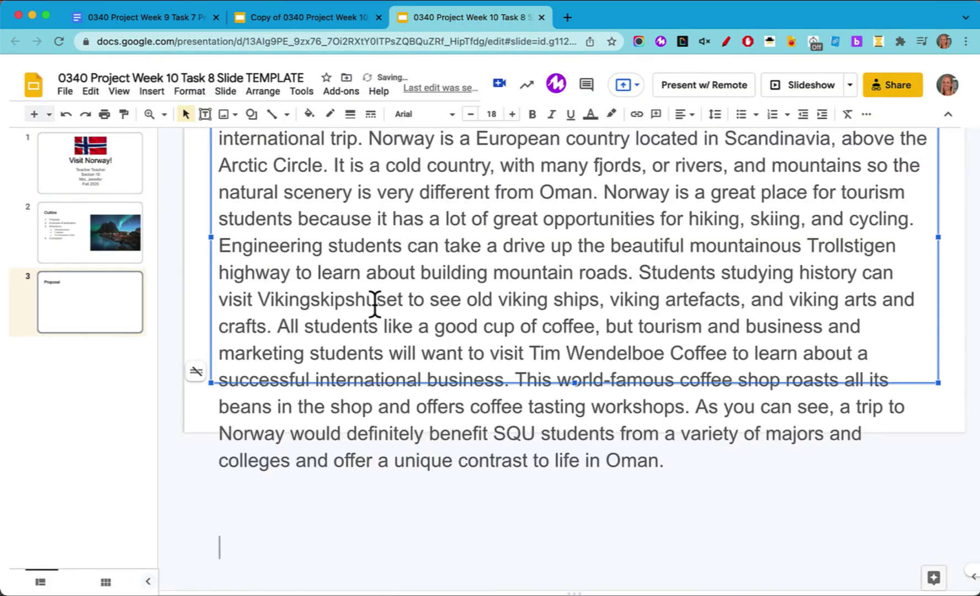
pyautogui.press('super+a')
pyautogui.click(471, 113)
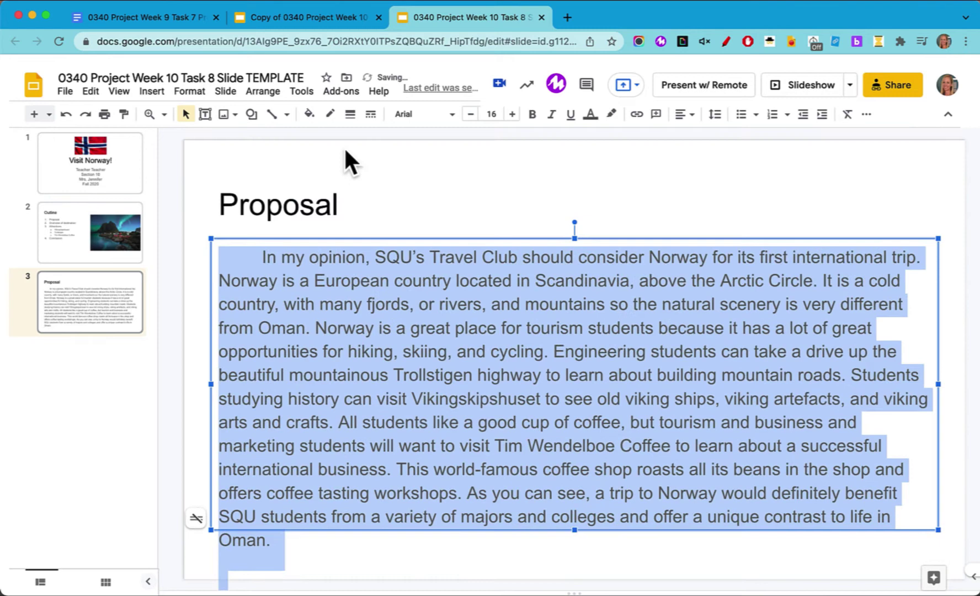
# Paste the panorama image from the outline and move it to the top right of the slide
pyautogui.press('super+1')
pyautogui.click(760, 315)
pyautogui.press('super+c')
pyautogui.press('super+3')
pyautogui.press('super+v')
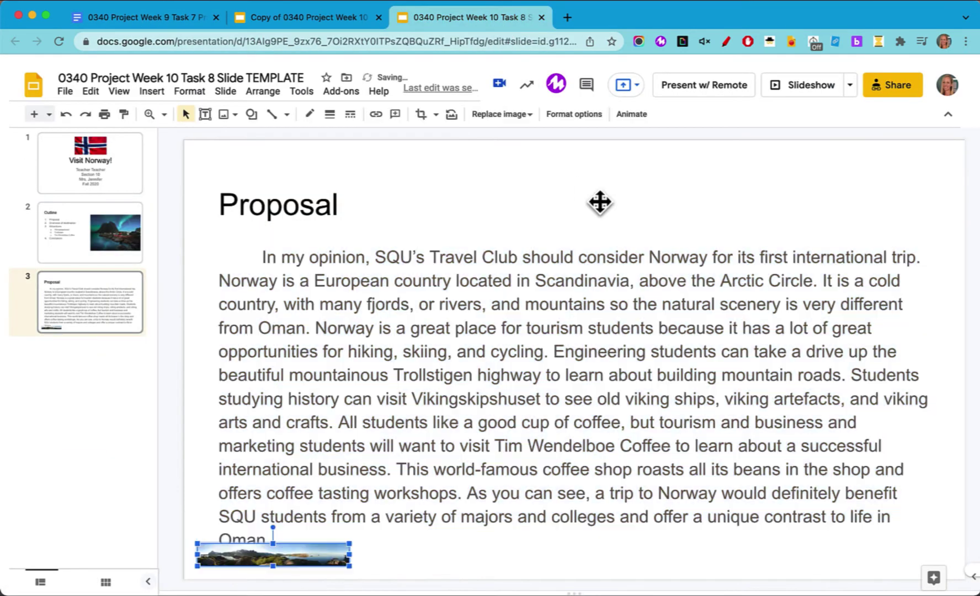
pyautogui.moveTo(597, 201); pyautogui.dragTo(938, 231)
pyautogui.press('Escape')
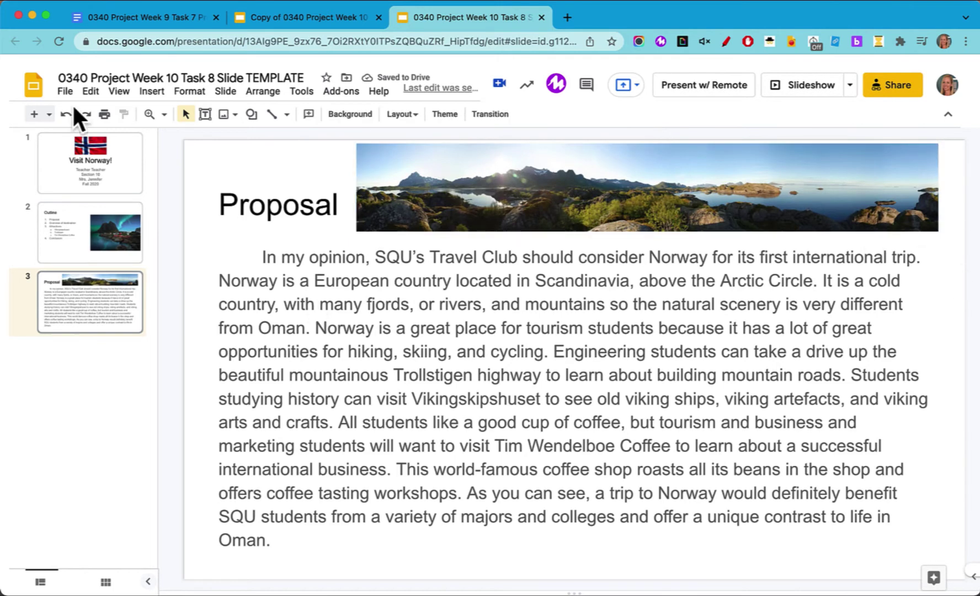
pyautogui.press('super+1')
pyautogui.scroll(-5, 438, 393)
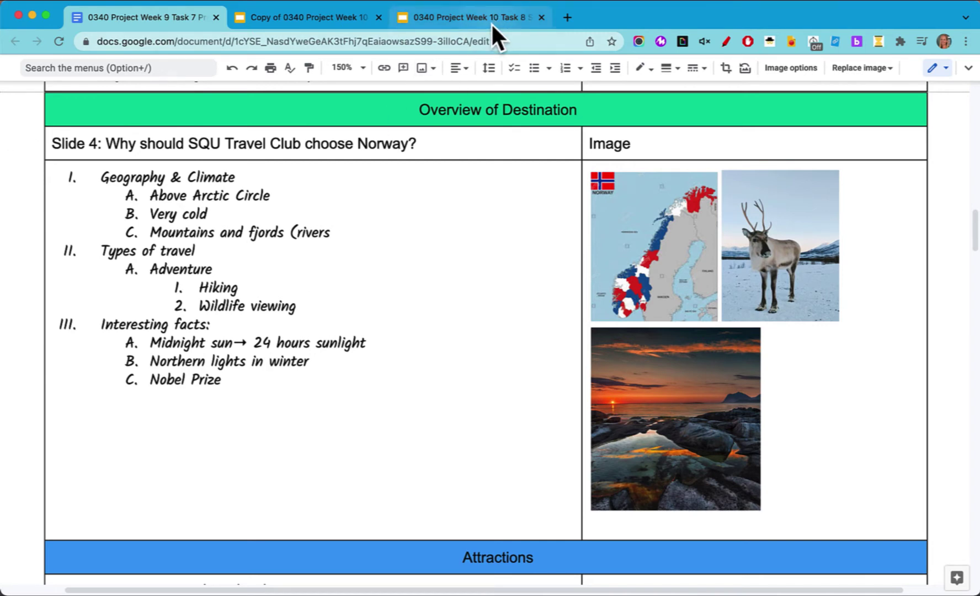
# Add a title-only slide 'Why should SQU Travel Club choose Norway?' with the map, reindeer and sunset images
pyautogui.click(659, 225)
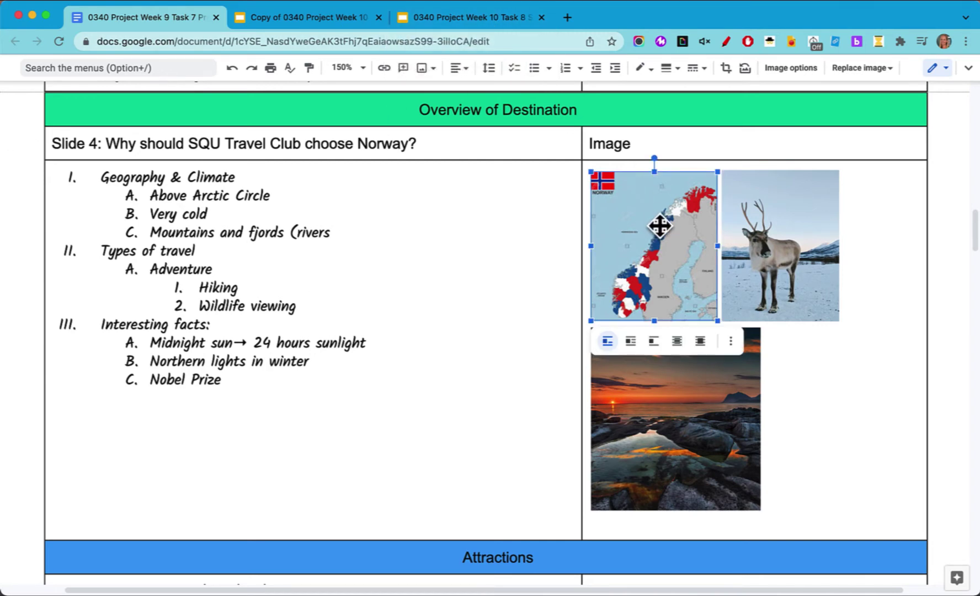
pyautogui.click(475, 17)
pyautogui.click(49, 113)
pyautogui.click(178, 217)
pyautogui.hotkey('ctrl', 'v')
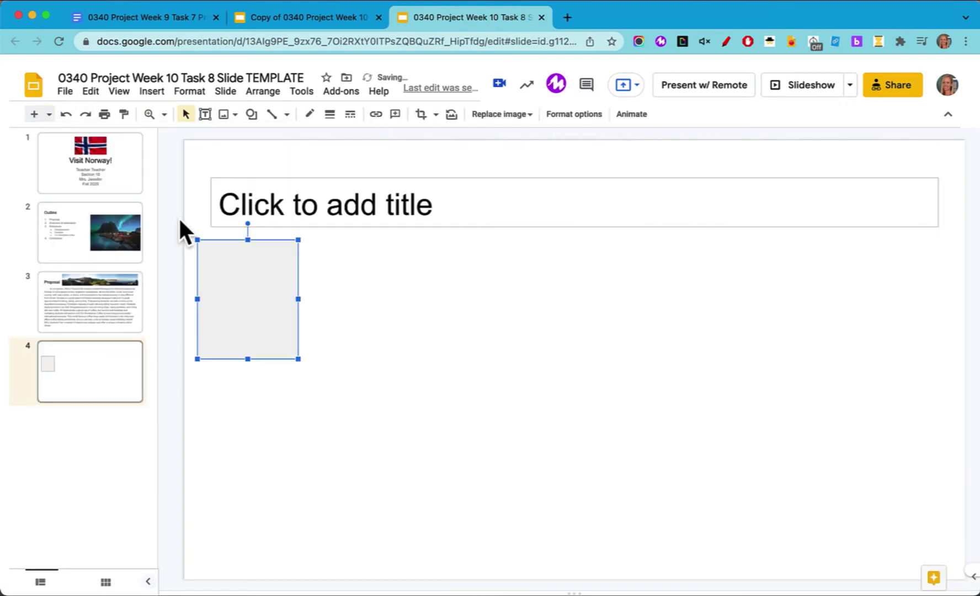
pyautogui.hotkey('ctrl', 'Tab')
pyautogui.click(781, 309)
pyautogui.hotkey('ctrl', 'shift', 'Tab')
pyautogui.hotkey('ctrl', 'Tab')
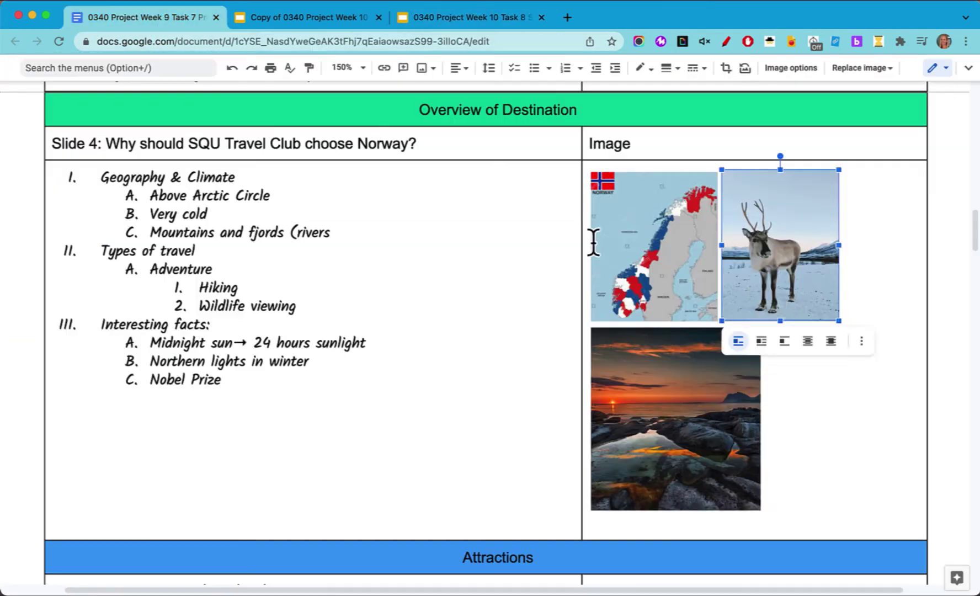
pyautogui.click(710, 401)
pyautogui.hotkey('ctrl', 'c')
pyautogui.hotkey('ctrl', 'shift', 'Tab')
pyautogui.hotkey('ctrl', 'v')
pyautogui.click(439, 214)
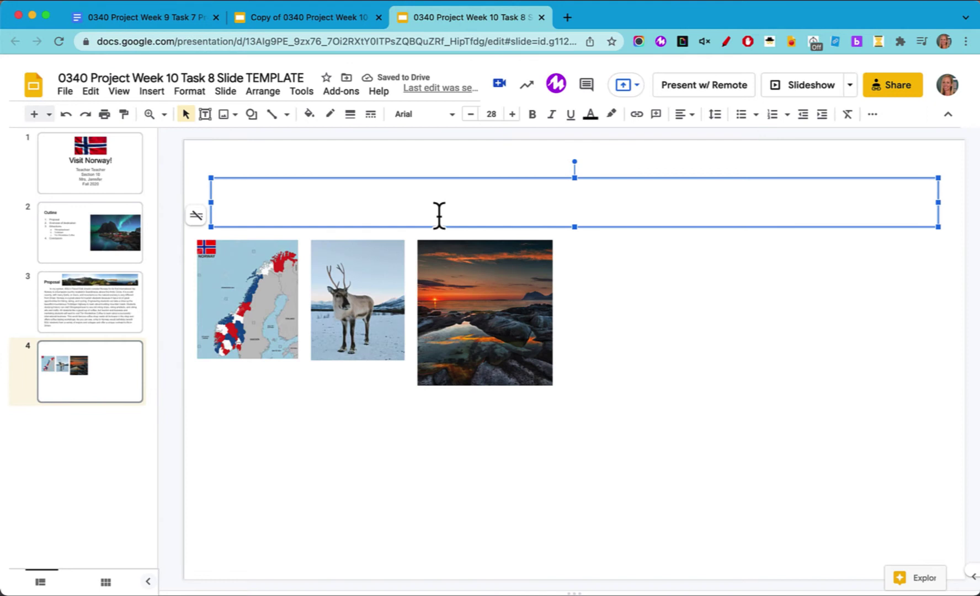
pyautogui.write('Why should SQU Travel Clu')
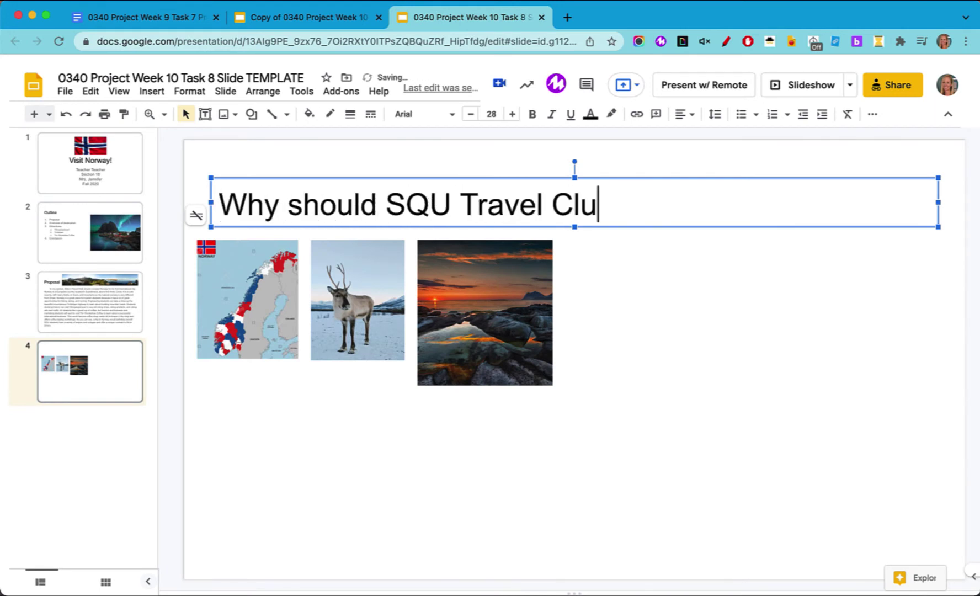
pyautogui.write('b choose Norway?')
# Spread the map, reindeer and sunset photos across the slide and enlarge each one
pyautogui.moveTo(538, 340); pyautogui.dragTo(865, 315)
pyautogui.moveTo(358, 311); pyautogui.dragTo(550, 312)
pyautogui.moveTo(275, 309); pyautogui.dragTo(333, 308)
pyautogui.moveTo(369, 374); pyautogui.dragTo(441, 459)
pyautogui.click(591, 353)
pyautogui.moveTo(606, 372); pyautogui.dragTo(671, 457)
pyautogui.click(754, 370)
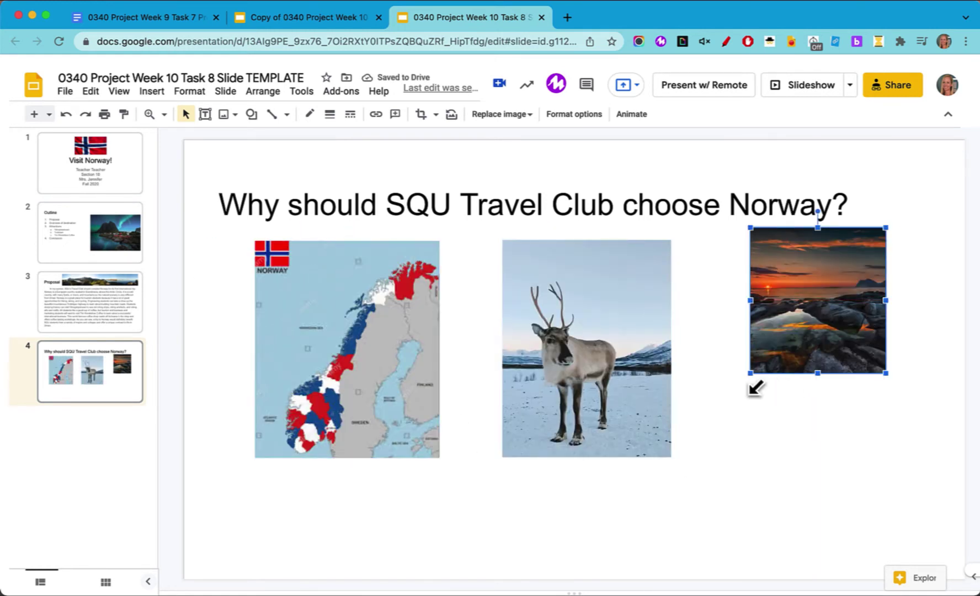
pyautogui.moveTo(753, 383); pyautogui.dragTo(690, 454)
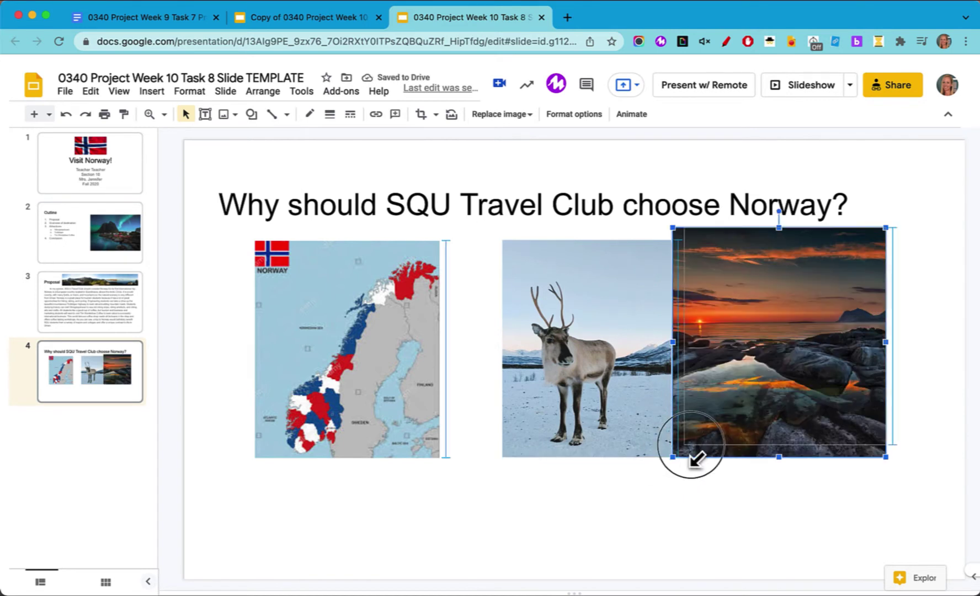
# Fine-tune the sizes and positions so the three photos form an evenly spaced row
pyautogui.moveTo(761, 364); pyautogui.dragTo(790, 377)
pyautogui.moveTo(399, 361); pyautogui.dragTo(374, 360)
pyautogui.moveTo(557, 350); pyautogui.dragTo(546, 352)
pyautogui.click(391, 358)
pyautogui.moveTo(392, 359); pyautogui.dragTo(405, 358)
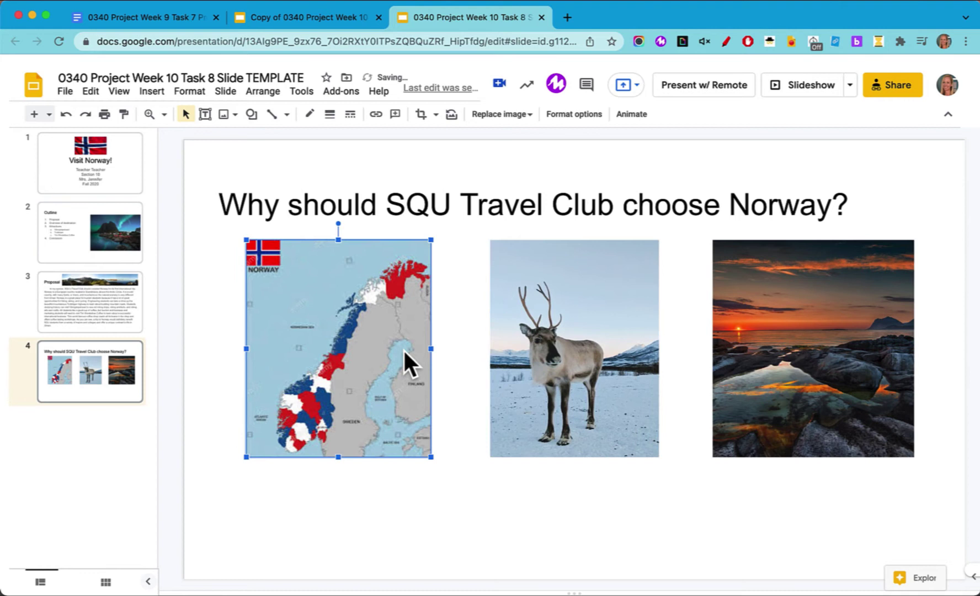
pyautogui.click(204, 113)
# Caption the map 'Interesting climate and geography' and the reindeer 'Wildlife and adventure'
pyautogui.moveTo(240, 478); pyautogui.dragTo(441, 513)
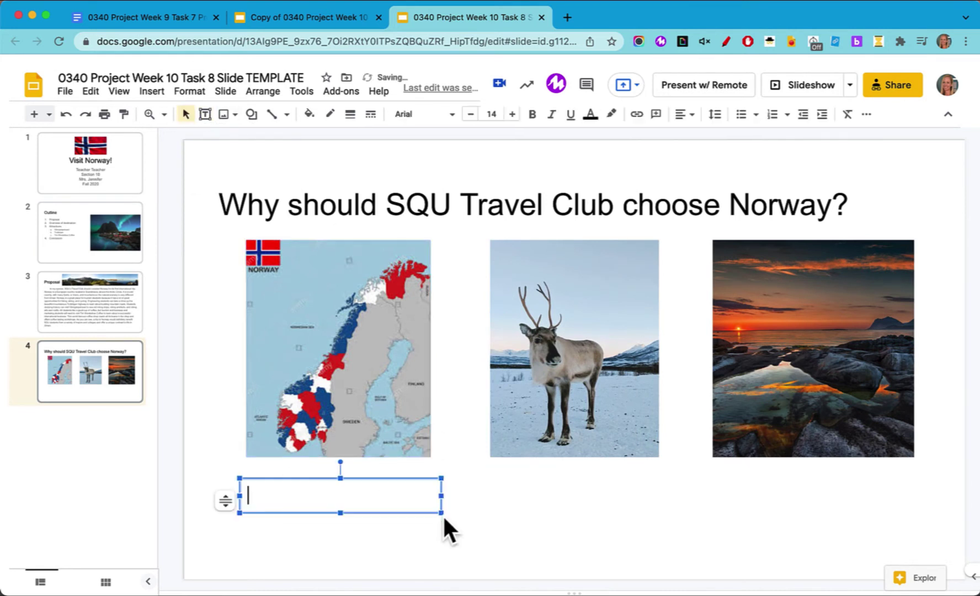
pyautogui.write('Interesting climate and ge')
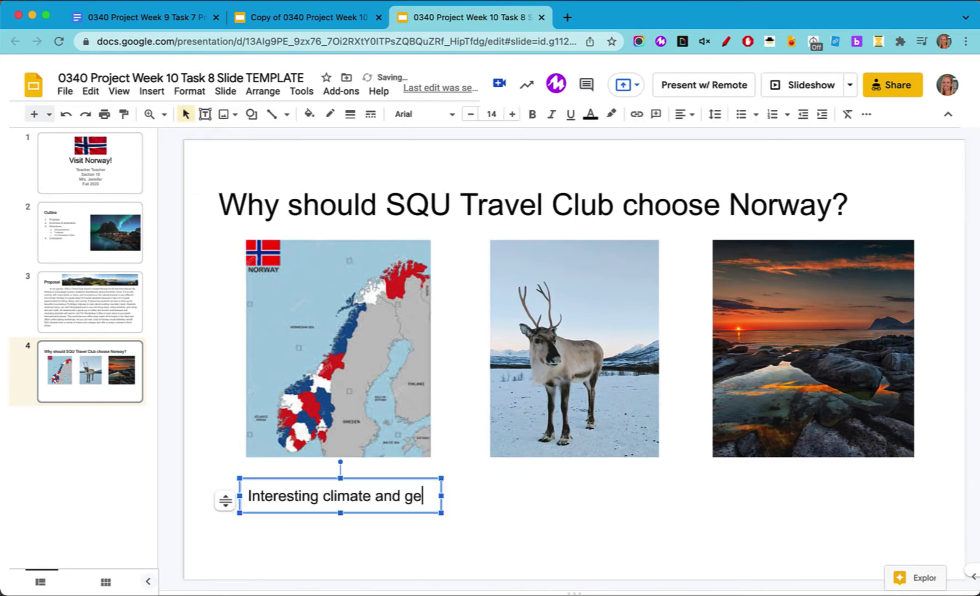
pyautogui.write('ography')
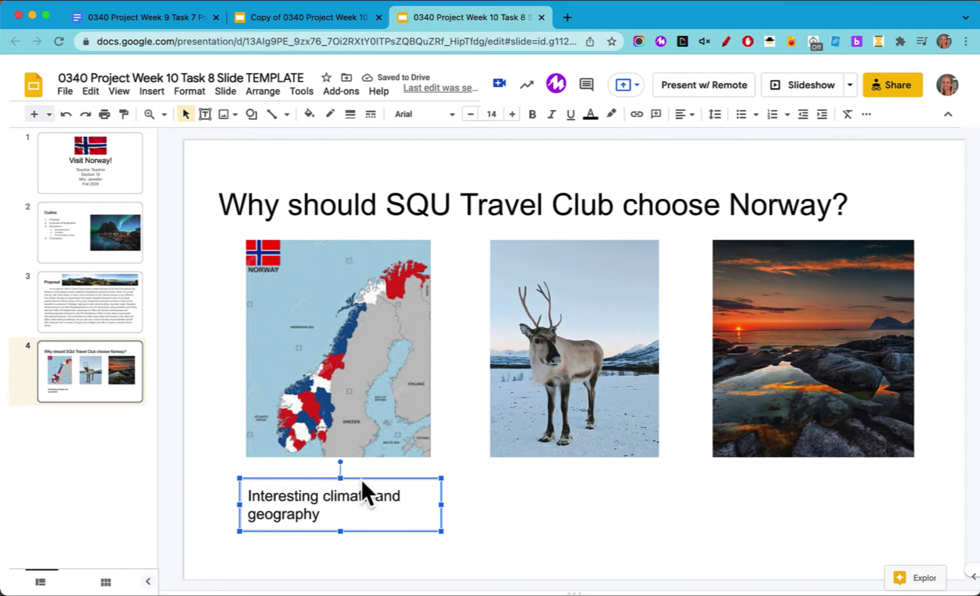
pyautogui.moveTo(361, 477); pyautogui.dragTo(606, 502)
pyautogui.tripleClick(606, 502)
pyautogui.write('Wildlife and adventure')
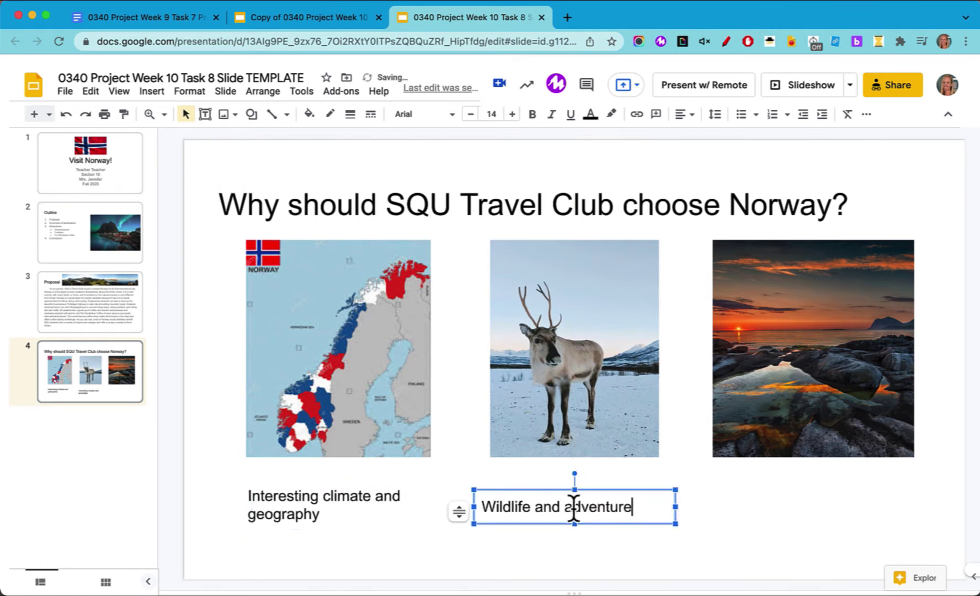
# Duplicate the caption under the sunset as 'Midnight sun and Northern lights' and align all captions
pyautogui.click(596, 490)
pyautogui.press('super+d')
pyautogui.moveTo(628, 514); pyautogui.dragTo(849, 500)
pyautogui.tripleClick(809, 516)
pyautogui.write('Midnight sun a')
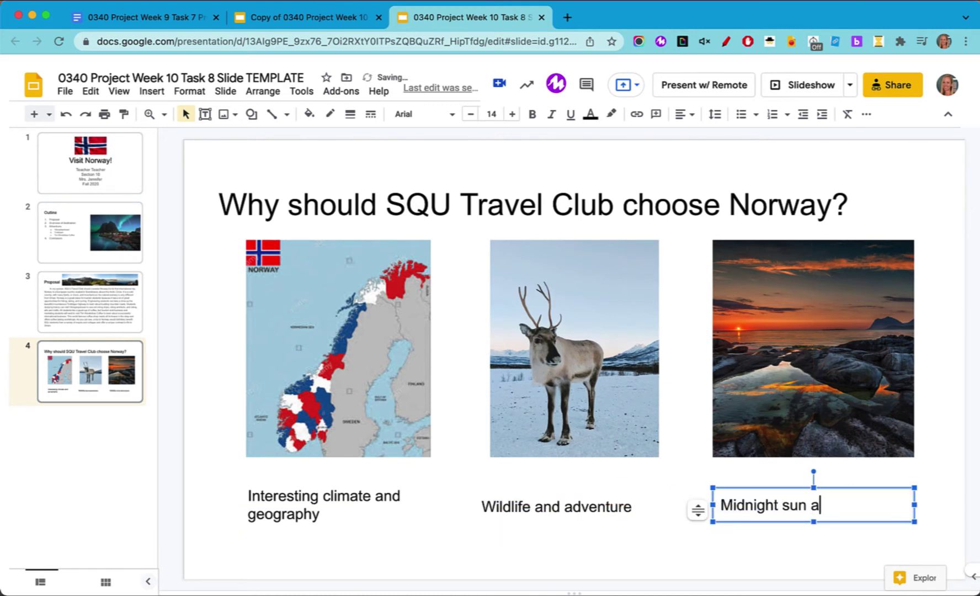
pyautogui.write('nd Northern lights')
pyautogui.moveTo(649, 488); pyautogui.dragTo(653, 484)
pyautogui.moveTo(749, 513); pyautogui.dragTo(772, 488)
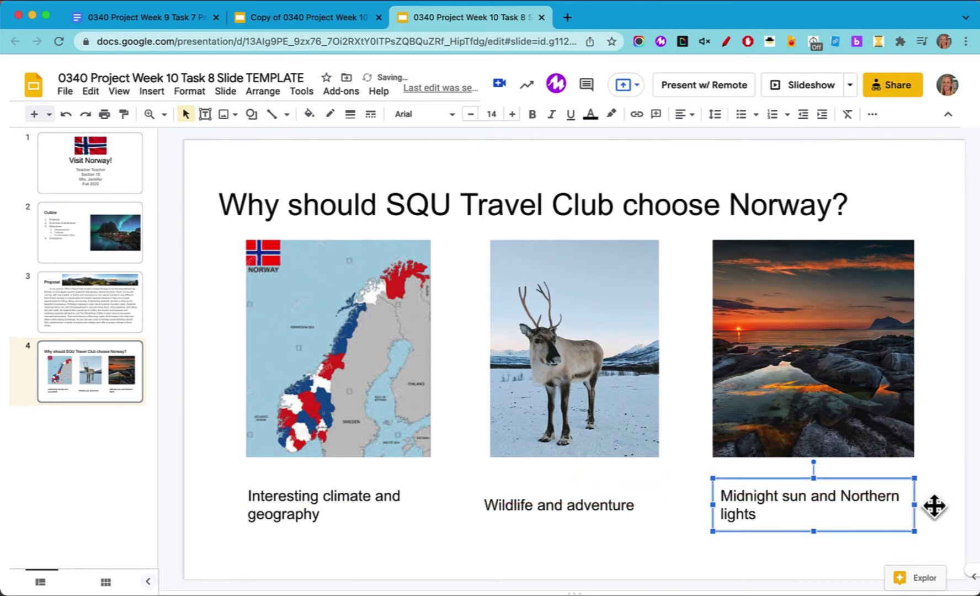
pyautogui.click(934, 505)
# Scroll the Norway outline document down to the Attractions section
pyautogui.click(142, 19)
pyautogui.scroll(-5, 285, 397)
pyautogui.scroll(-5, 285, 397)
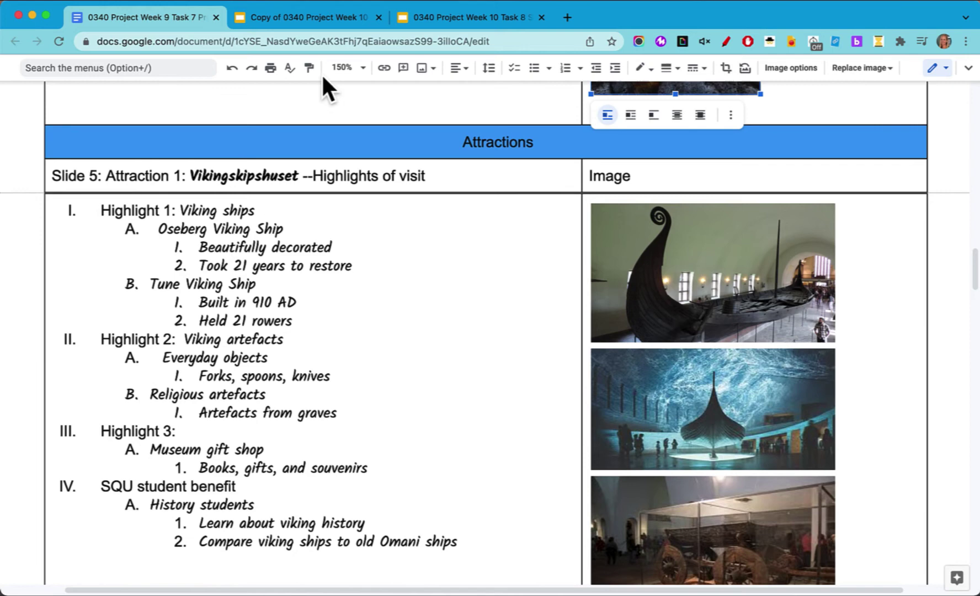
# Copy 'Vikingskipshuset' from the outline into slide 5's title
pyautogui.click(480, 19)
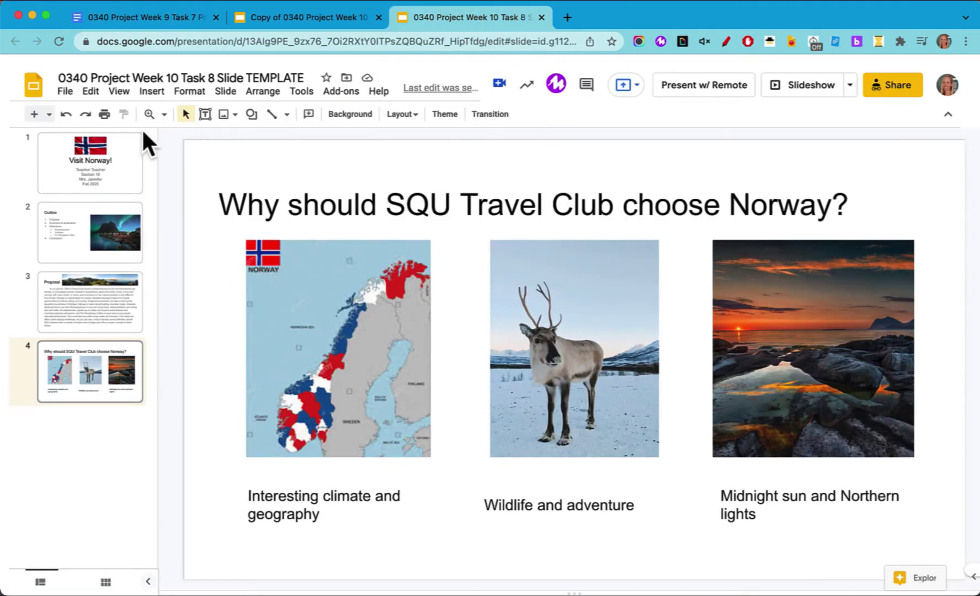
pyautogui.click(168, 17)
pyautogui.moveTo(196, 185); pyautogui.dragTo(300, 188)
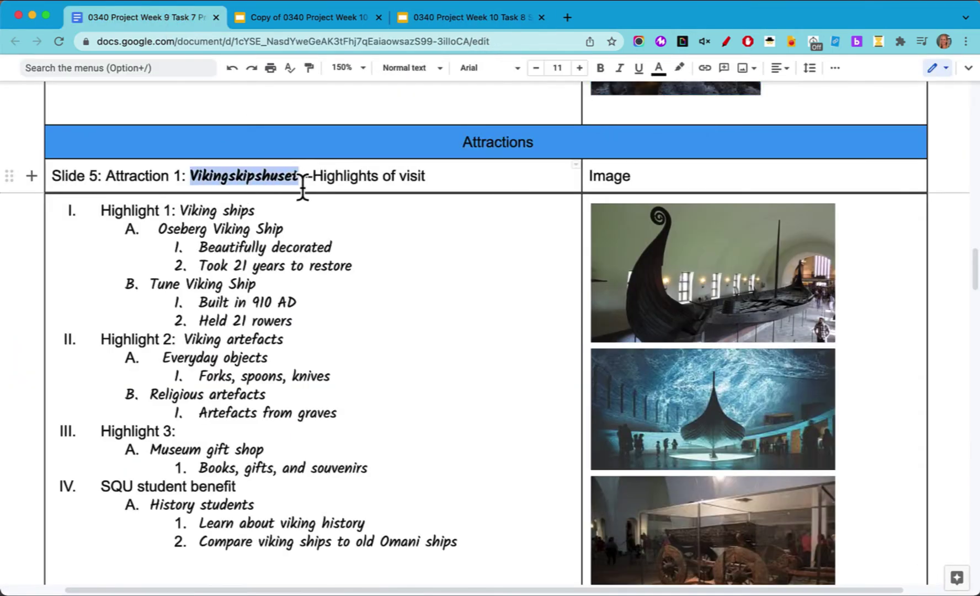
pyautogui.press('super+c')
pyautogui.click(480, 18)
pyautogui.click(378, 210)
pyautogui.press('super+v')
# Paste the first ship photo from the outline onto slide 5, below the title, and enlarge it
pyautogui.click(152, 18)
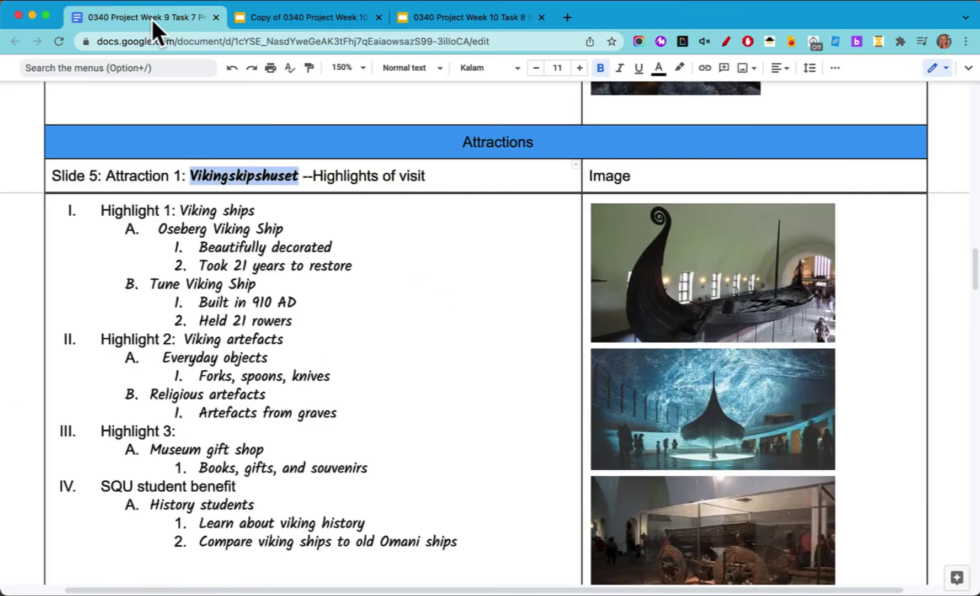
pyautogui.click(769, 280)
pyautogui.press('super+c')
pyautogui.click(484, 16)
pyautogui.press('super+v')
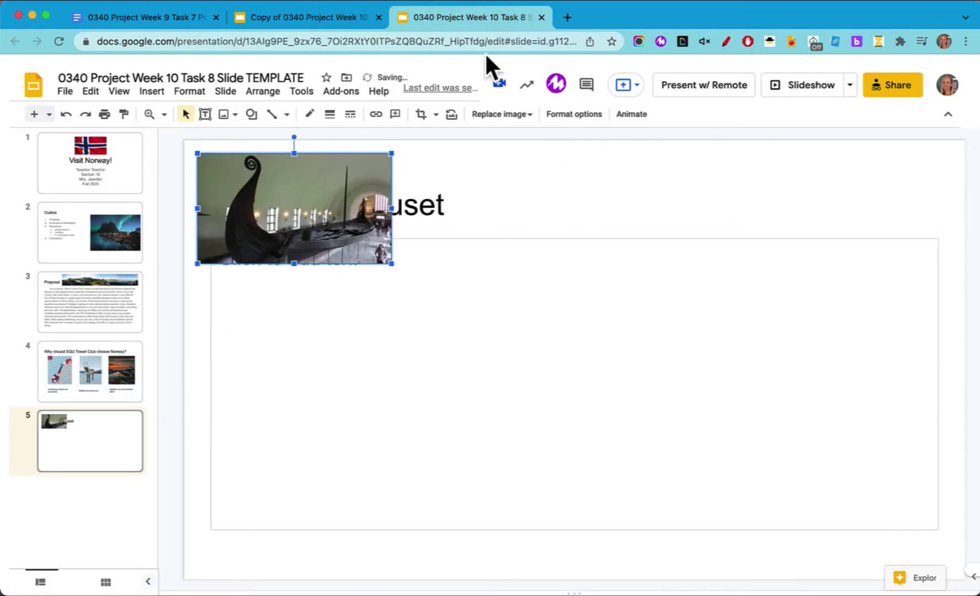
pyautogui.moveTo(338, 187); pyautogui.dragTo(380, 291)
pyautogui.moveTo(433, 367); pyautogui.dragTo(625, 523)
# Paste the blue ship photo and the cart photo from the outline onto slide 5
pyautogui.press('super+1')
pyautogui.click(733, 430)
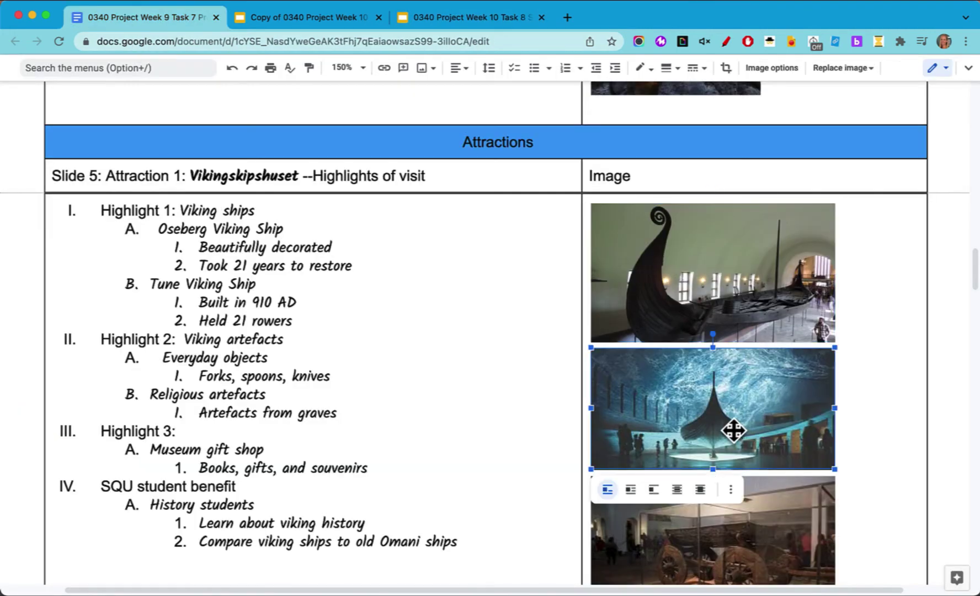
pyautogui.press('super+c')
pyautogui.click(478, 27)
pyautogui.press('super+v')
pyautogui.press('super+1')
pyautogui.click(792, 518)
pyautogui.press('super+c')
pyautogui.click(501, 22)
pyautogui.press('super+v')
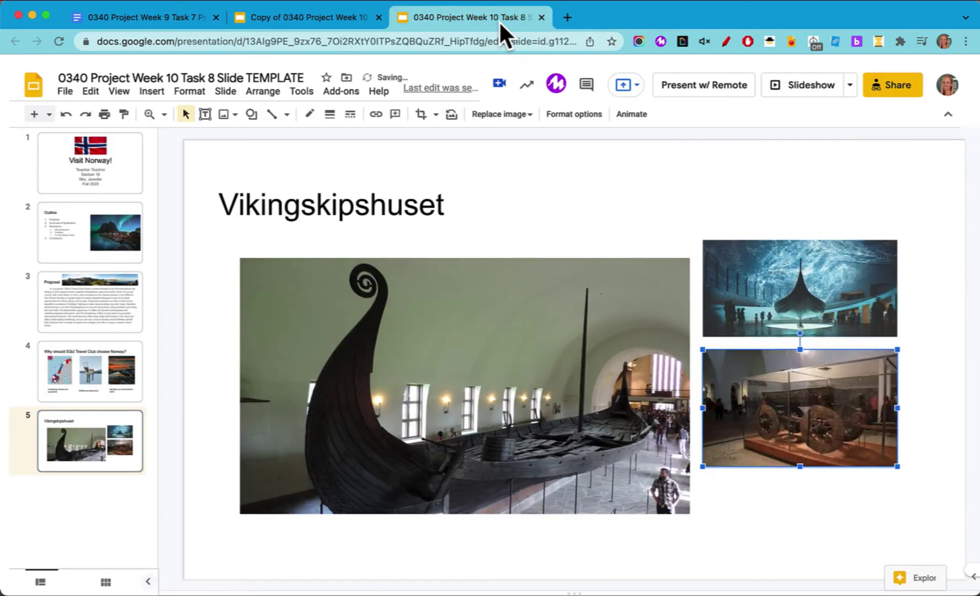
# Arrange the three photos: large ship at left, blue ship above the cart photo, both enlarged
pyautogui.moveTo(572, 301); pyautogui.dragTo(544, 282)
pyautogui.moveTo(811, 298); pyautogui.dragTo(805, 252)
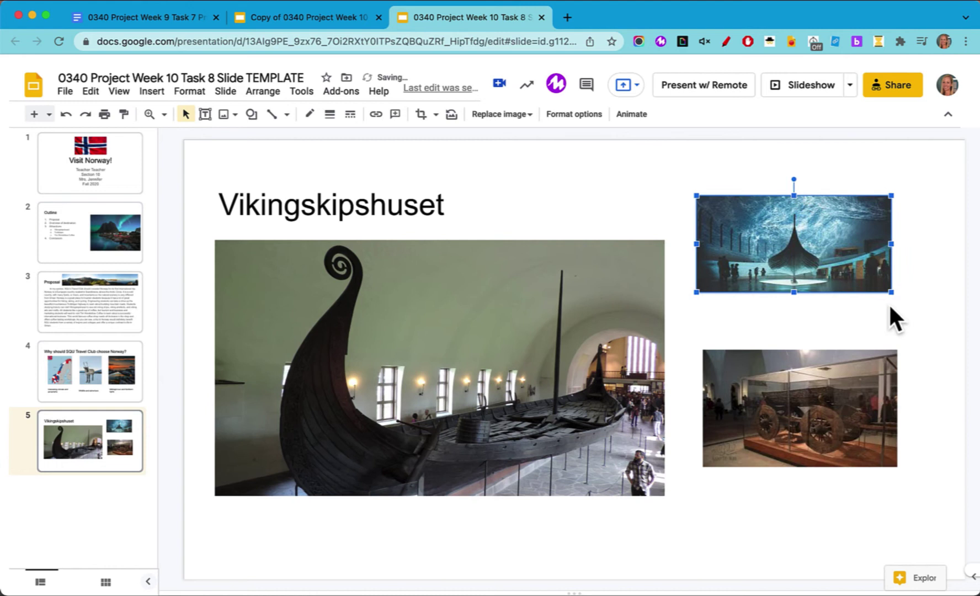
pyautogui.moveTo(890, 292); pyautogui.dragTo(938, 316)
pyautogui.click(893, 463)
pyautogui.moveTo(897, 466); pyautogui.dragTo(940, 494)
pyautogui.moveTo(900, 446); pyautogui.dragTo(888, 455)
pyautogui.moveTo(871, 311); pyautogui.dragTo(864, 327)
pyautogui.moveTo(851, 407); pyautogui.dragTo(850, 416)
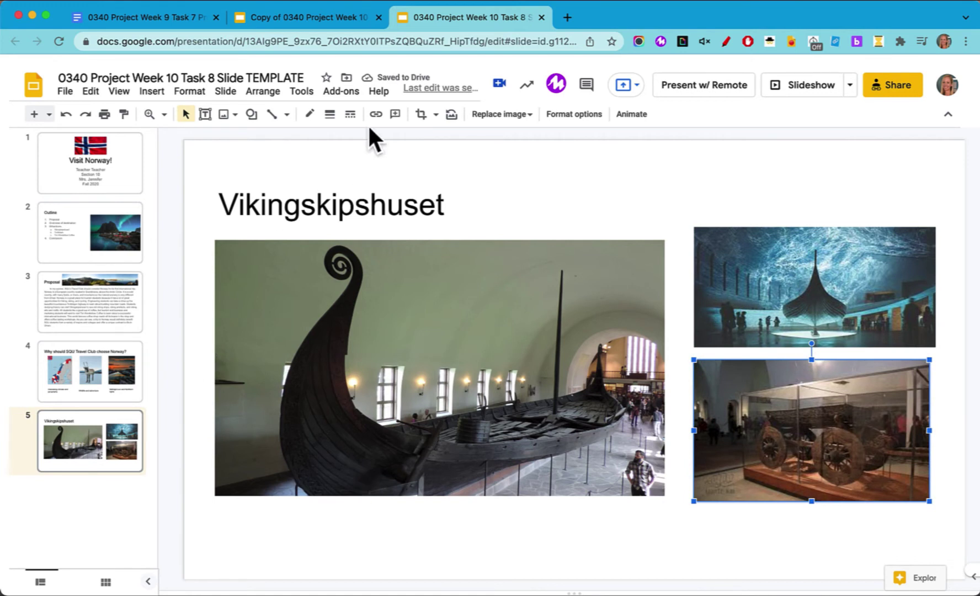
# Add the caption 'Old biking ships' below the large photo and start a second caption box at top right
pyautogui.click(205, 114)
pyautogui.moveTo(220, 512); pyautogui.dragTo(671, 558)
pyautogui.write('Old biking ships')
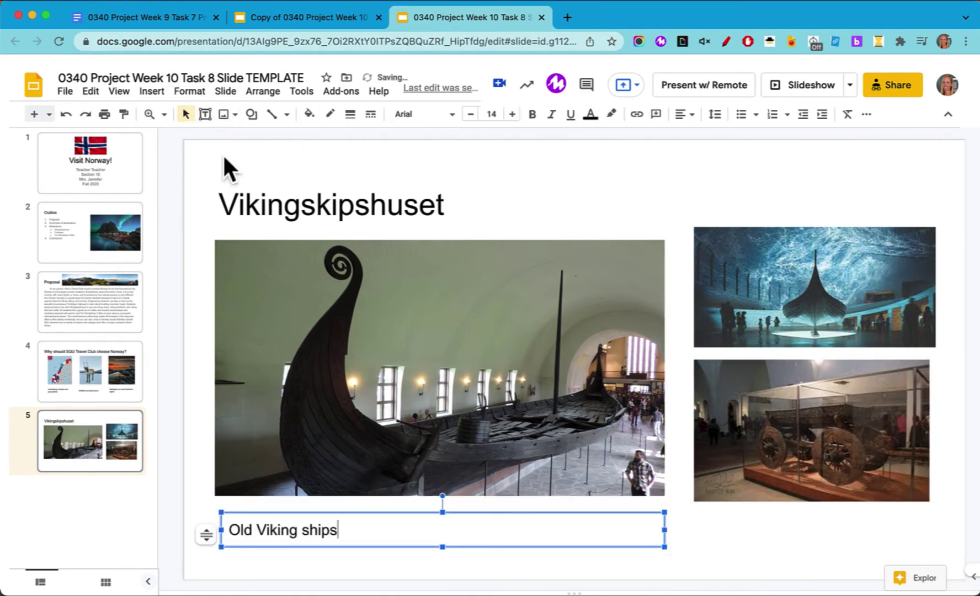
pyautogui.click(205, 114)
pyautogui.moveTo(696, 182); pyautogui.dragTo(936, 225)
# Finish the top-right caption as 'Viking artefacts'
pyautogui.write('Viking arte')
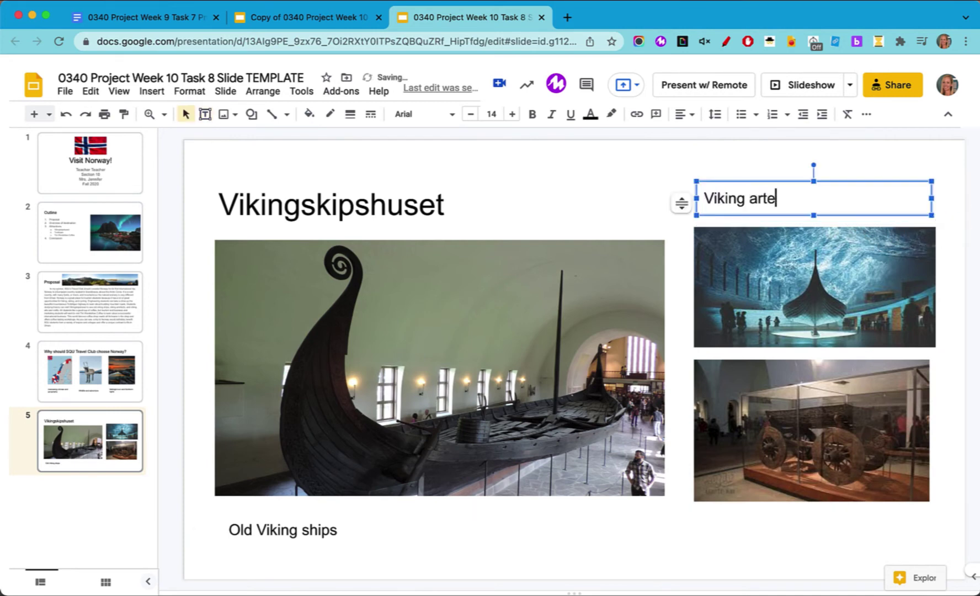
pyautogui.write('facts')
pyautogui.click(597, 164)
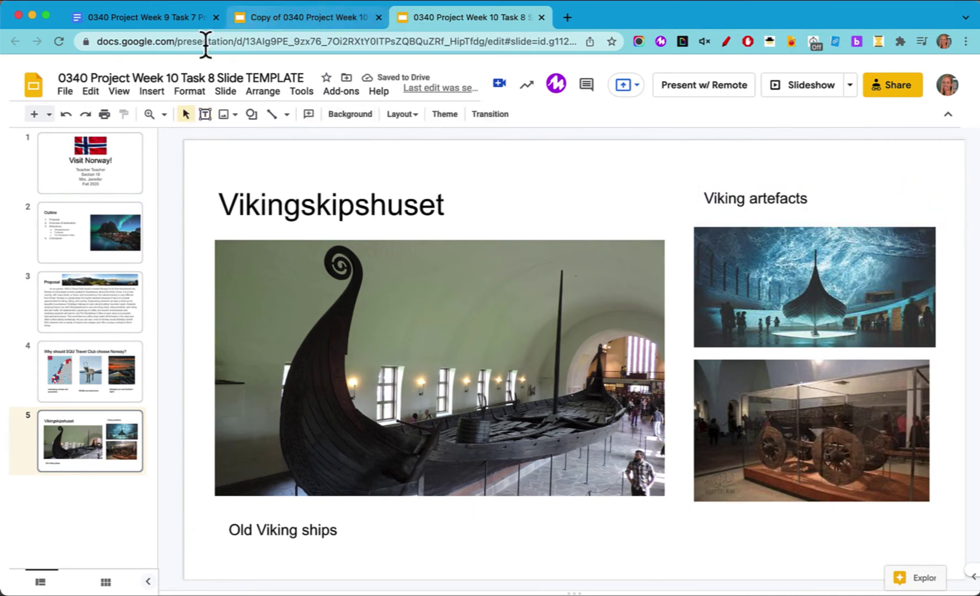
pyautogui.click(138, 18)
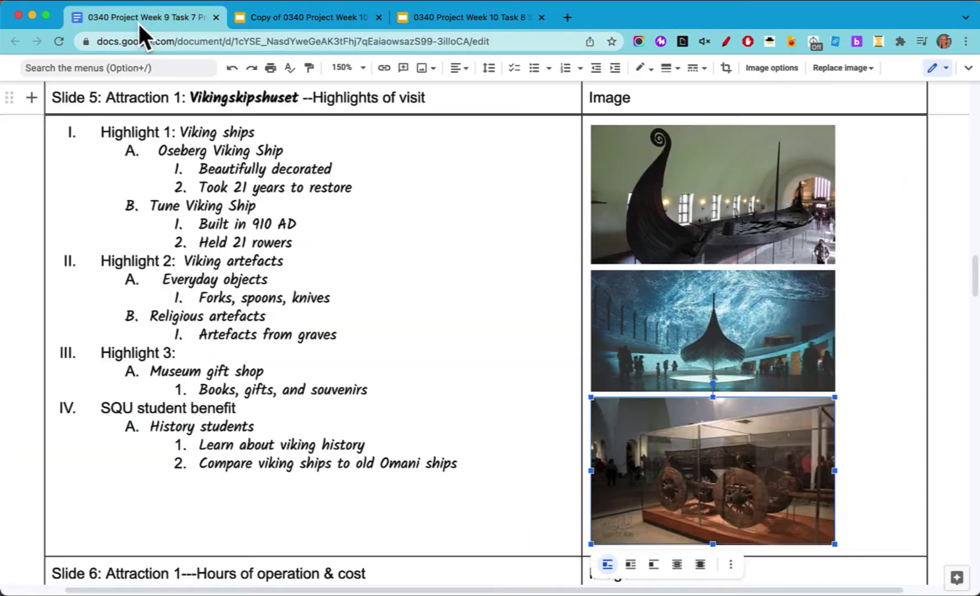
pyautogui.click(476, 19)
# Review slides 1 to 5 and reveal the speaker notes panel for slide 5
pyautogui.click(103, 174)
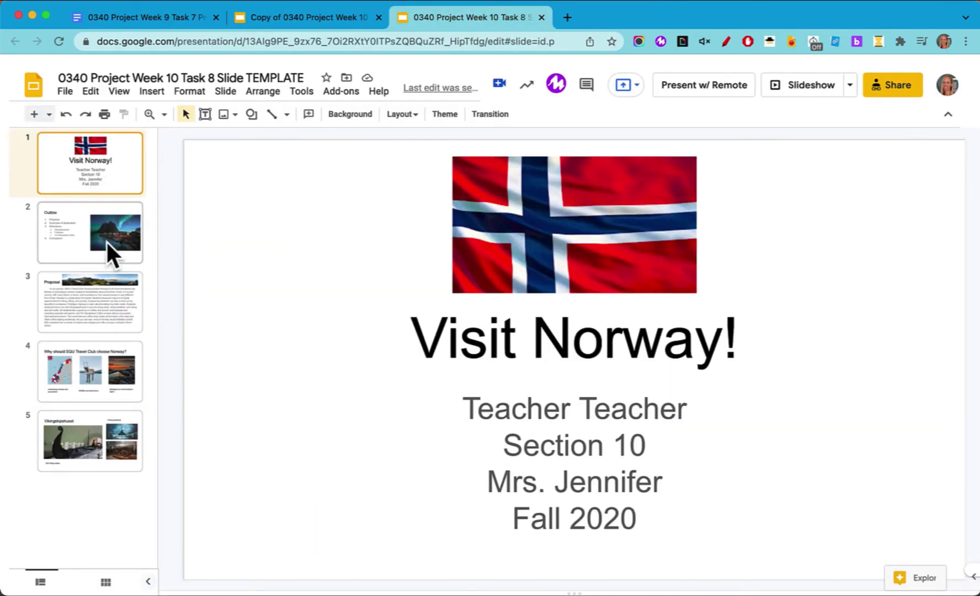
pyautogui.click(107, 250)
pyautogui.click(107, 312)
pyautogui.click(113, 382)
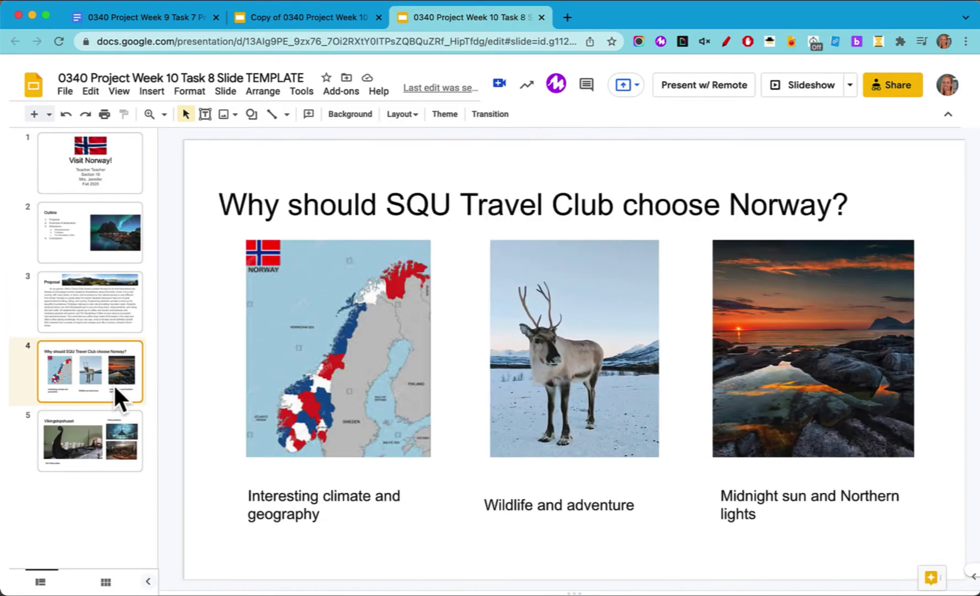
pyautogui.click(119, 451)
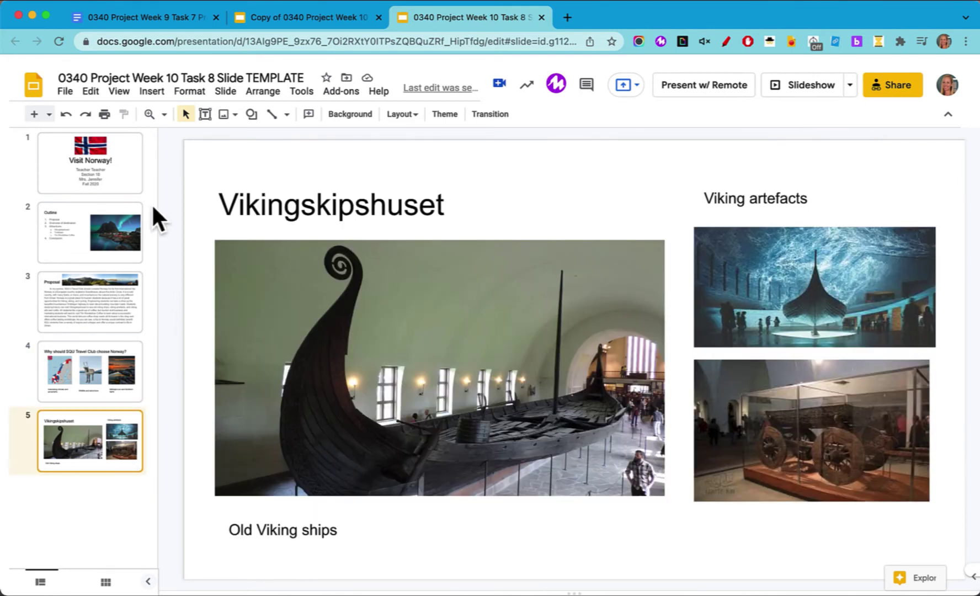
pyautogui.click(121, 91)
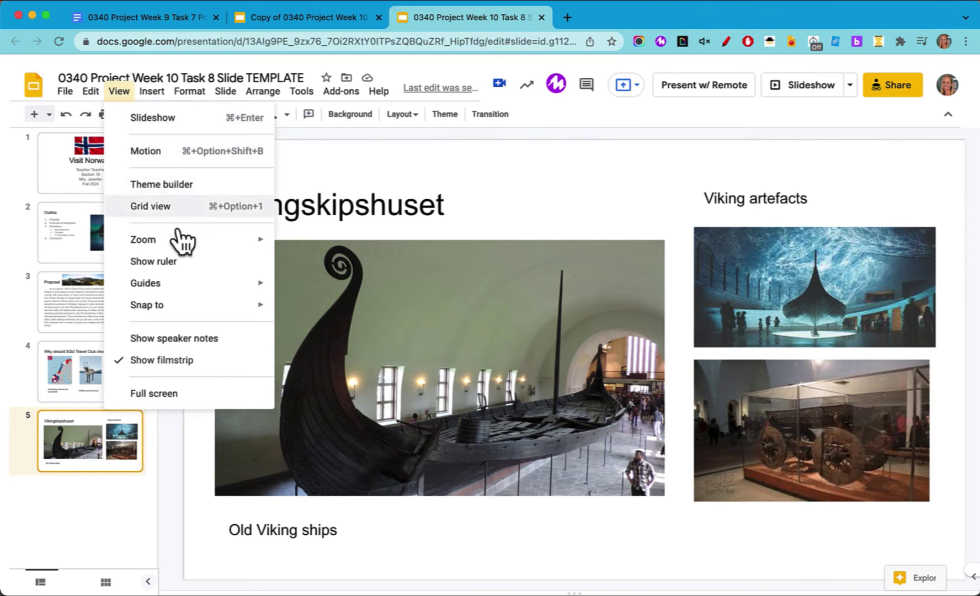
pyautogui.click(180, 345)
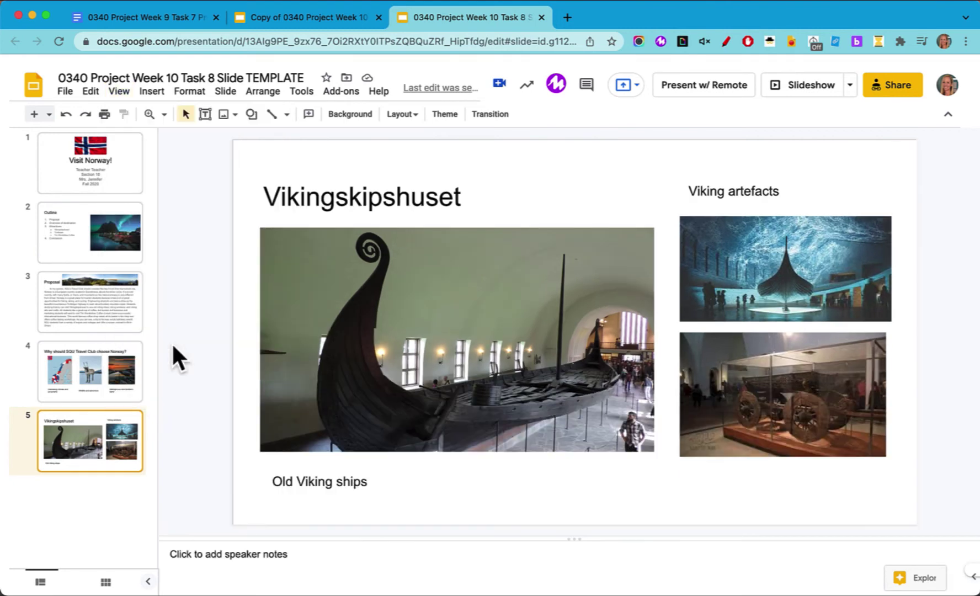
pyautogui.click(274, 554)
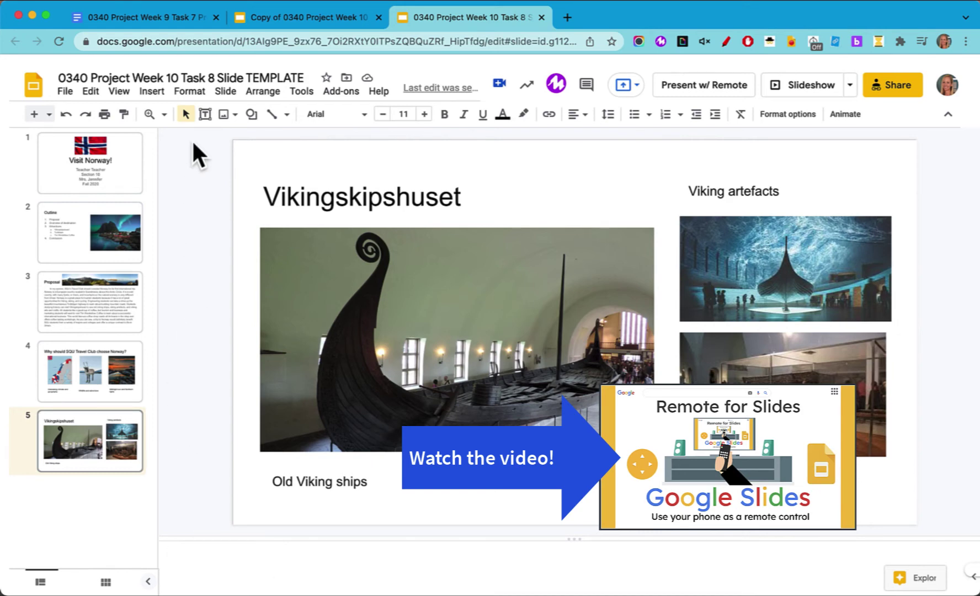
# Paste the Vikingskipshuset highlights outline from the document into slide 5's speaker notes
pyautogui.click(150, 22)
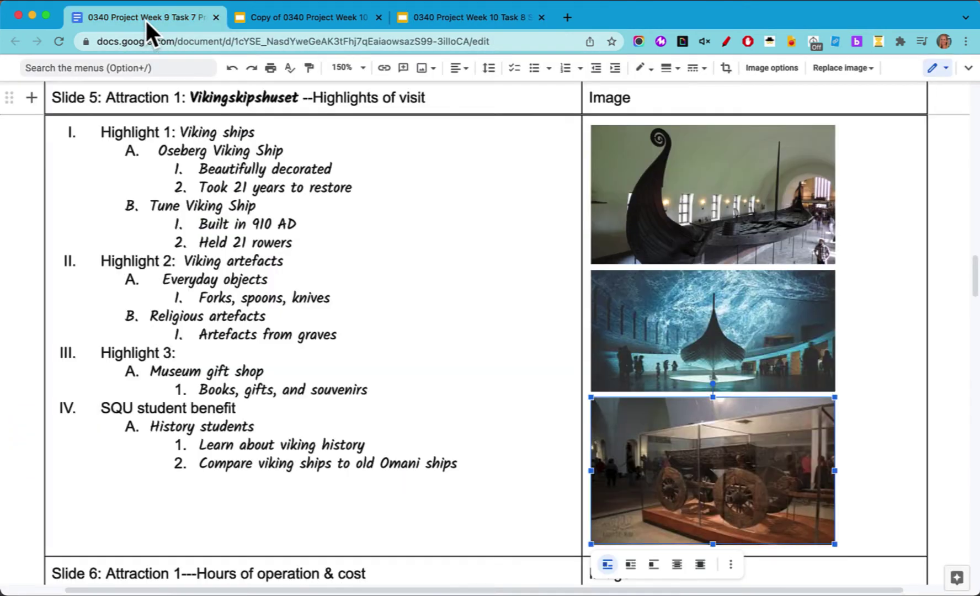
pyautogui.click(240, 225)
pyautogui.moveTo(103, 138); pyautogui.dragTo(485, 466)
pyautogui.click(490, 22)
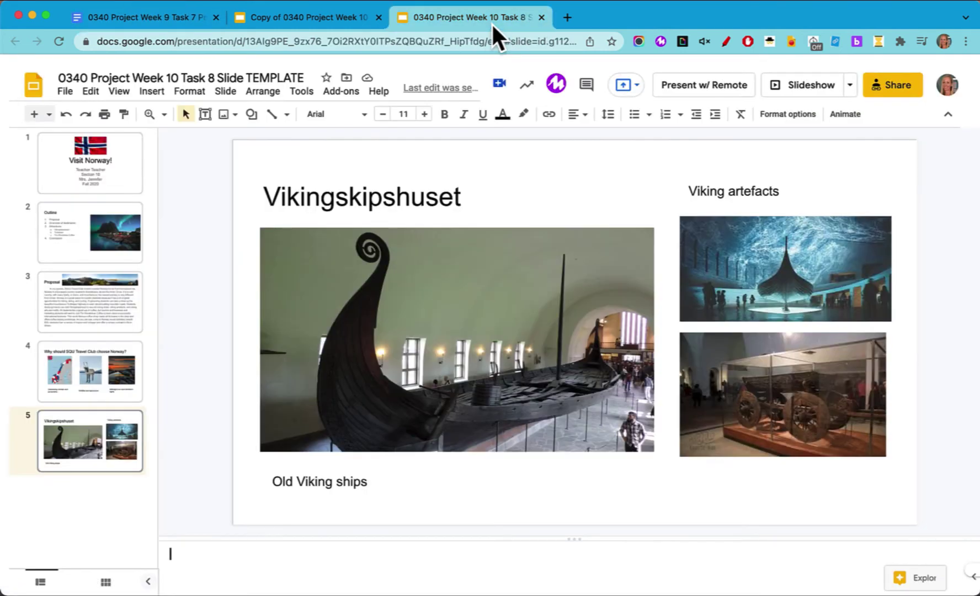
pyautogui.press('super+v')
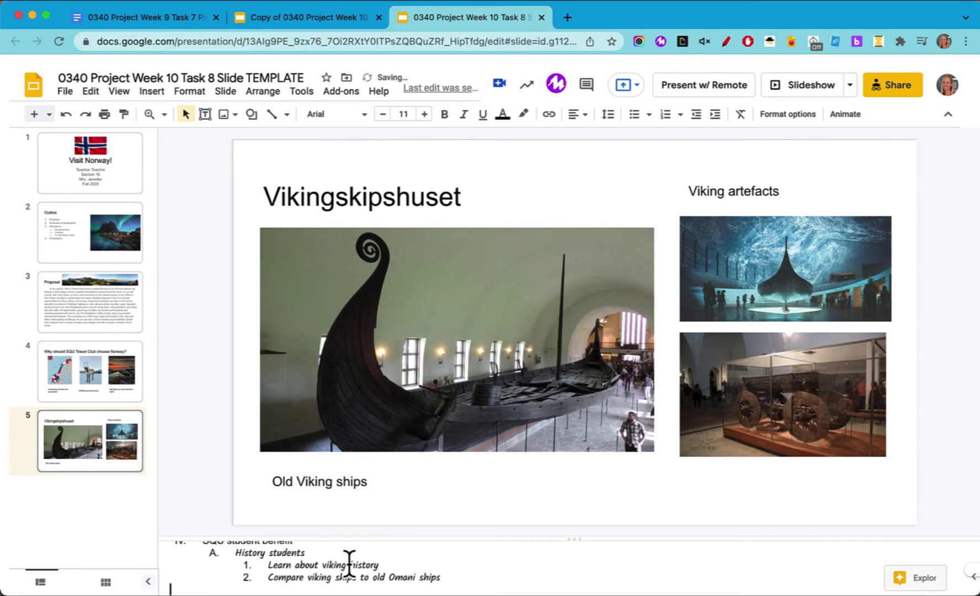
pyautogui.scroll(10, 442, 568)
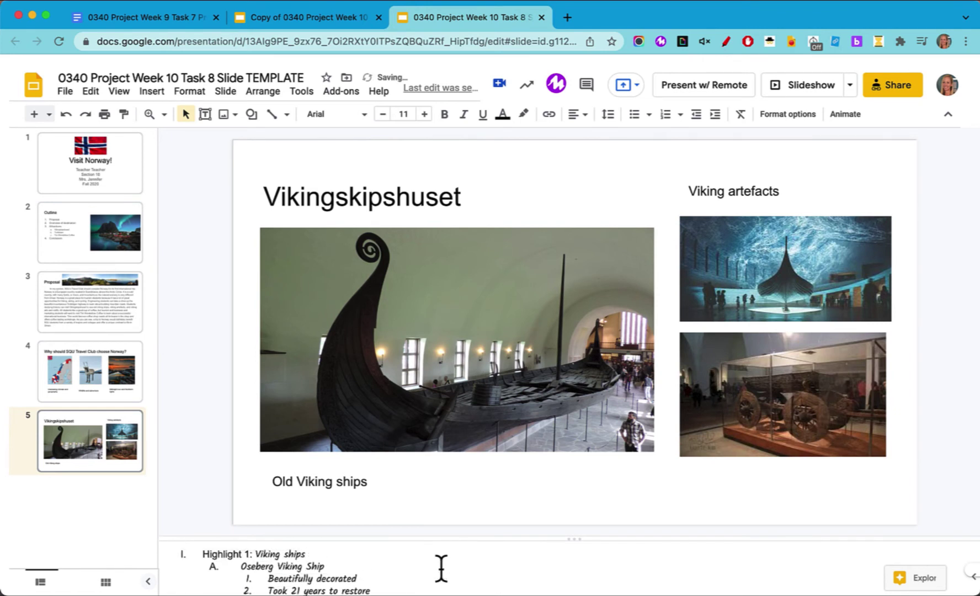
pyautogui.scroll(-10, 442, 568)
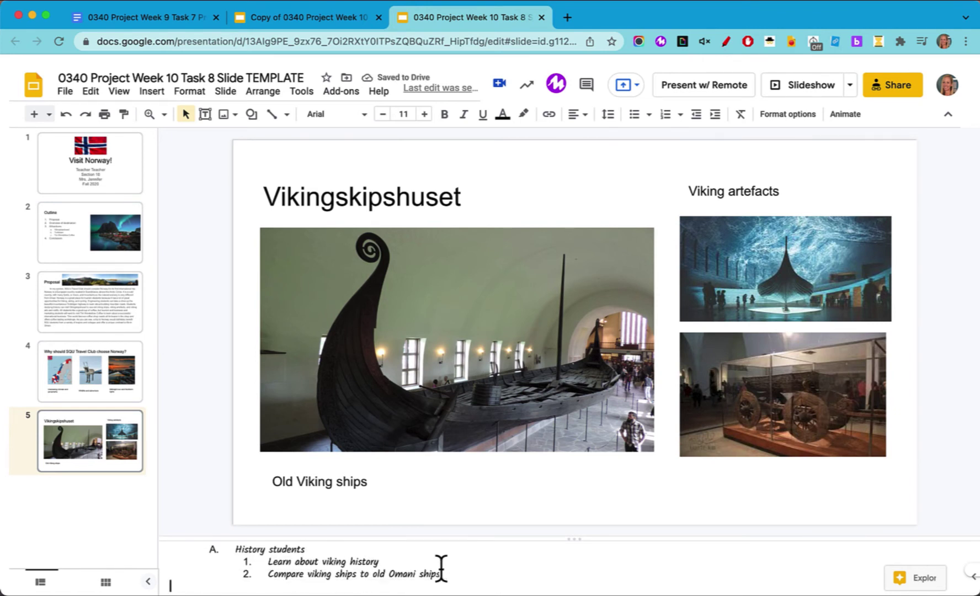
pyautogui.click(131, 382)
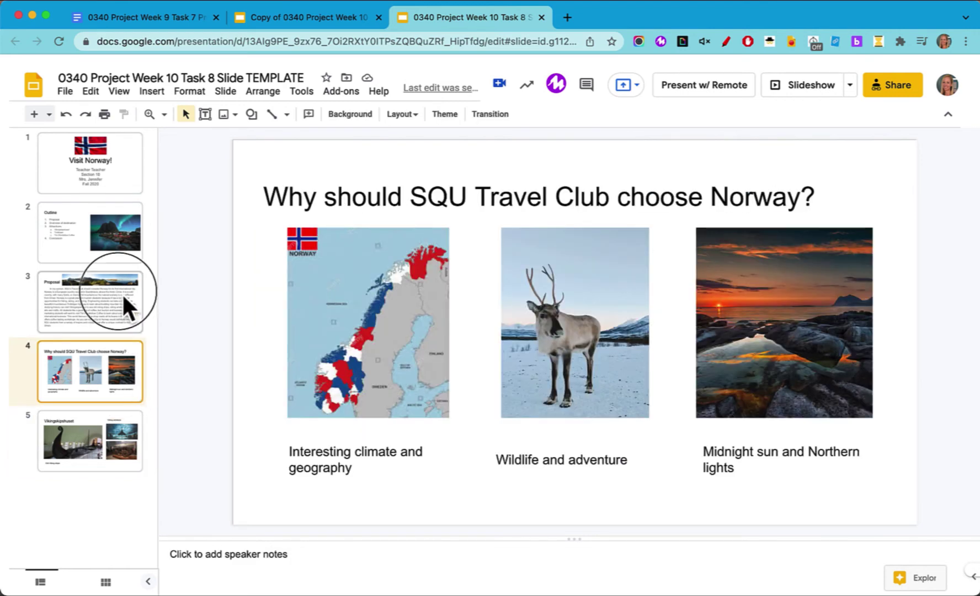
pyautogui.click(122, 292)
pyautogui.click(123, 240)
pyautogui.click(119, 174)
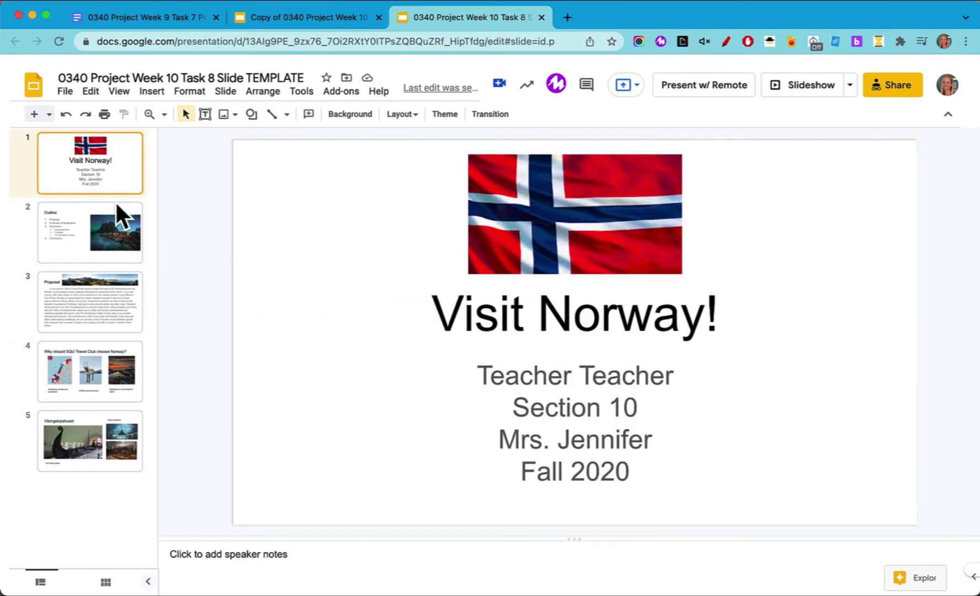
pyautogui.click(115, 221)
pyautogui.click(107, 303)
pyautogui.click(103, 354)
pyautogui.click(102, 438)
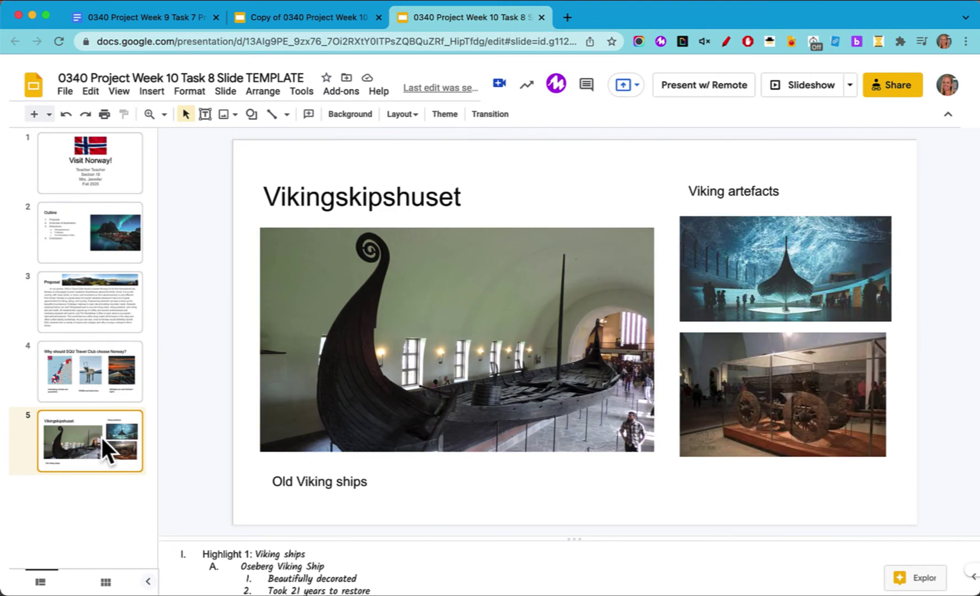
pyautogui.click(105, 304)
pyautogui.click(107, 250)
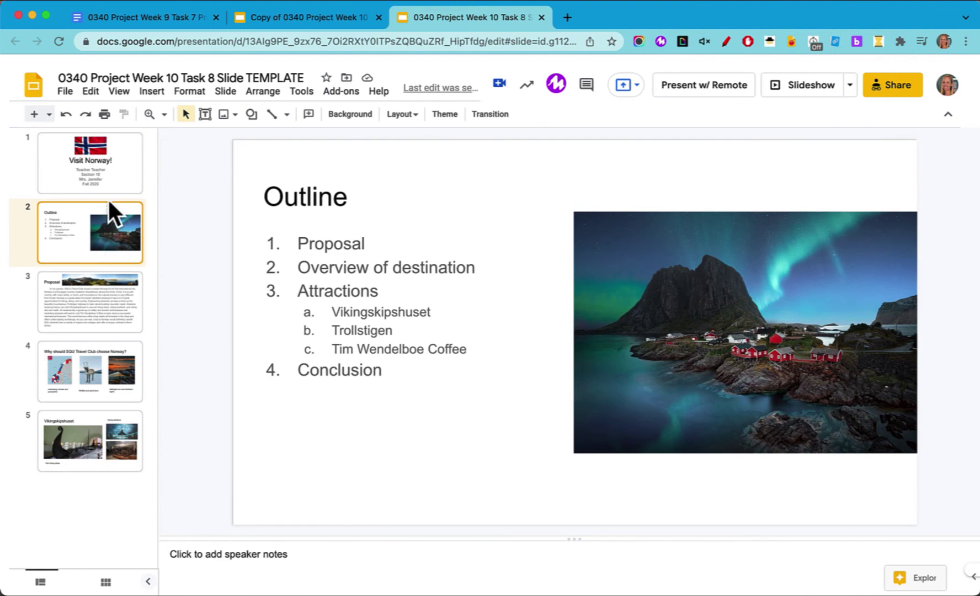
pyautogui.click(110, 184)
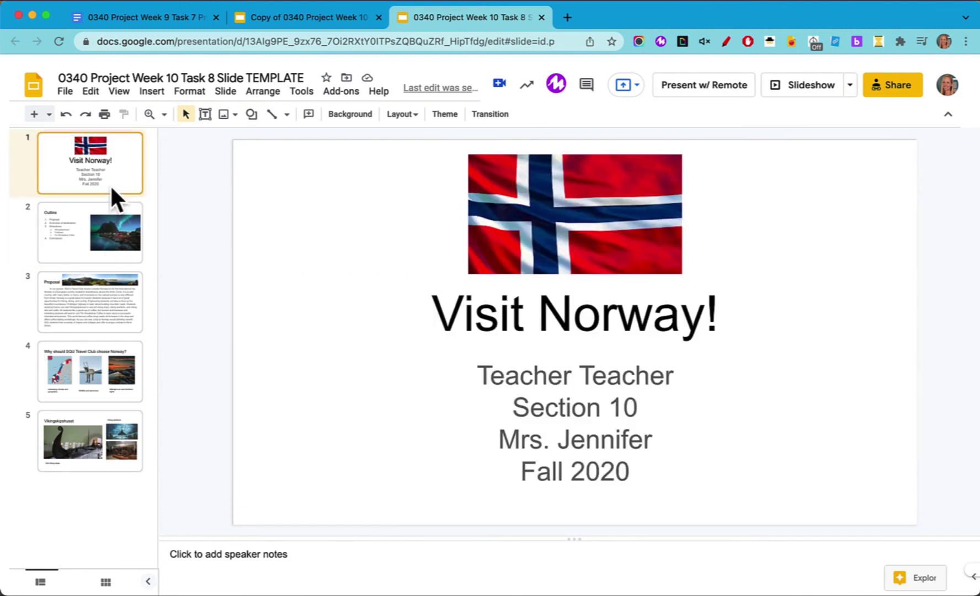
pyautogui.click(112, 240)
pyautogui.click(108, 298)
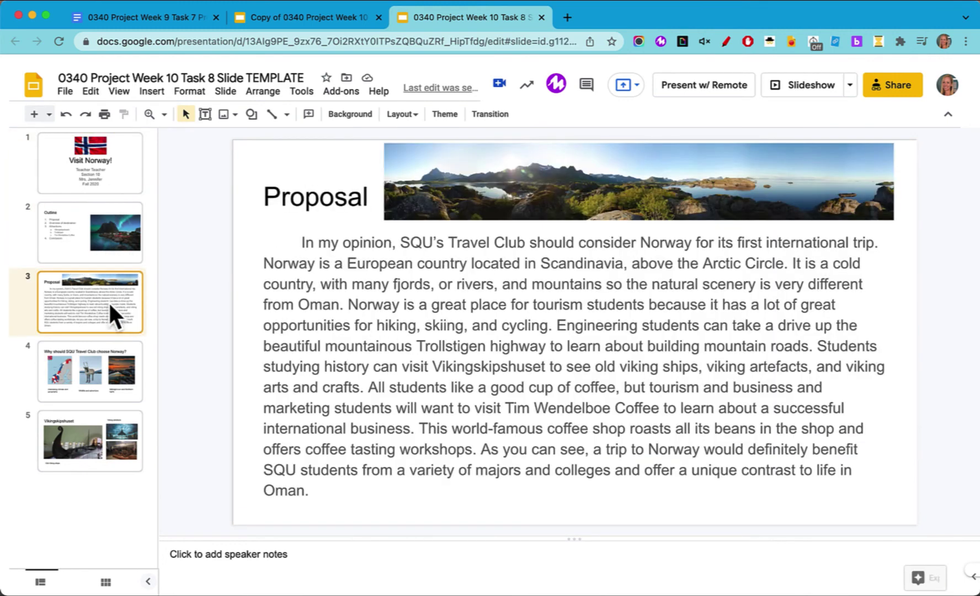
pyautogui.click(116, 376)
pyautogui.click(122, 449)
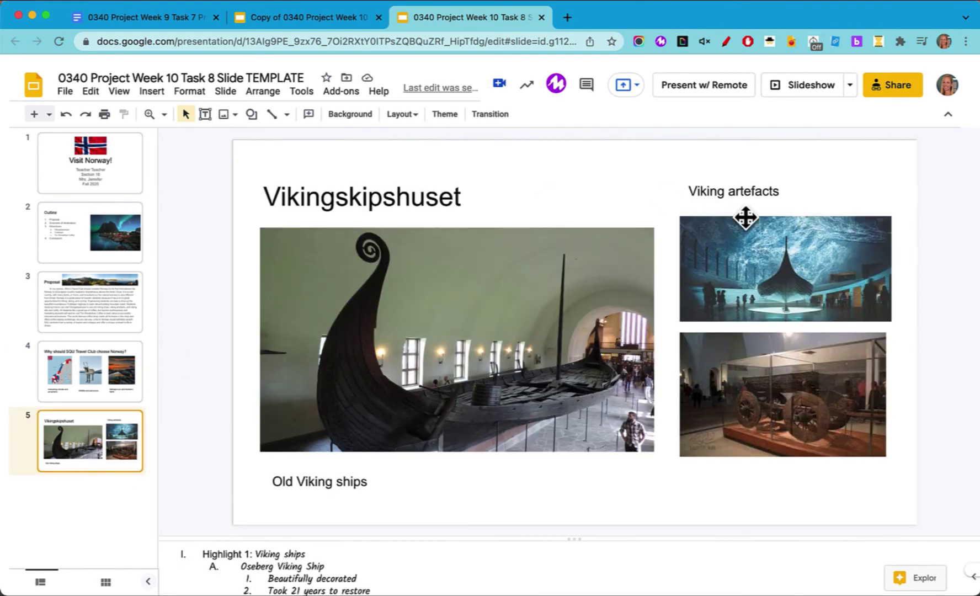
pyautogui.click(447, 116)
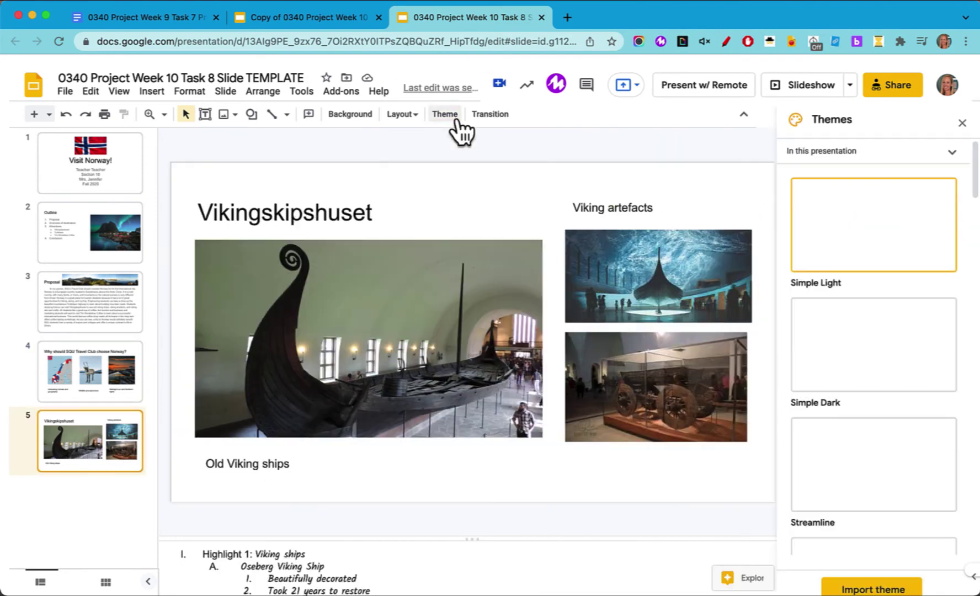
pyautogui.click(918, 353)
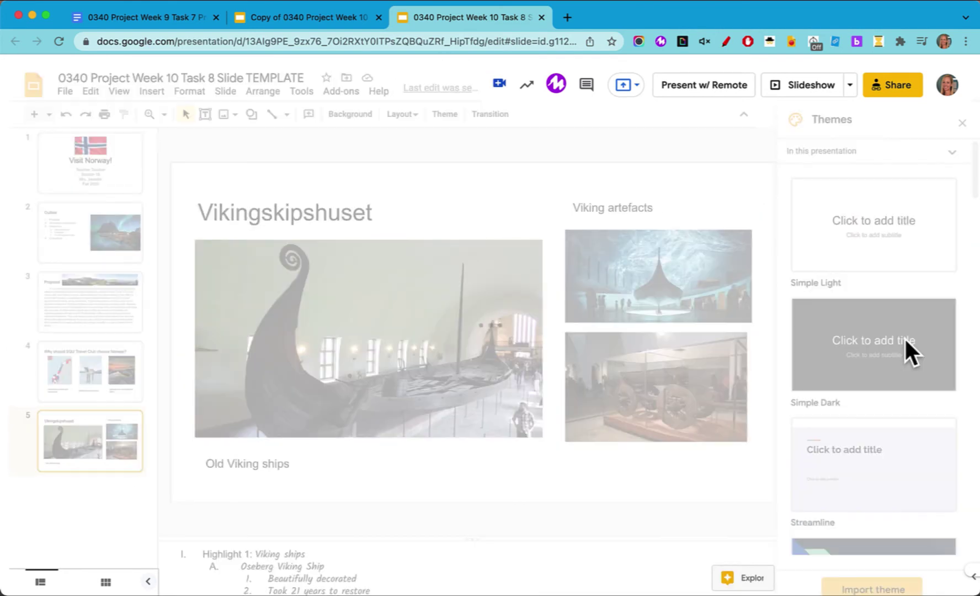
pyautogui.click(118, 185)
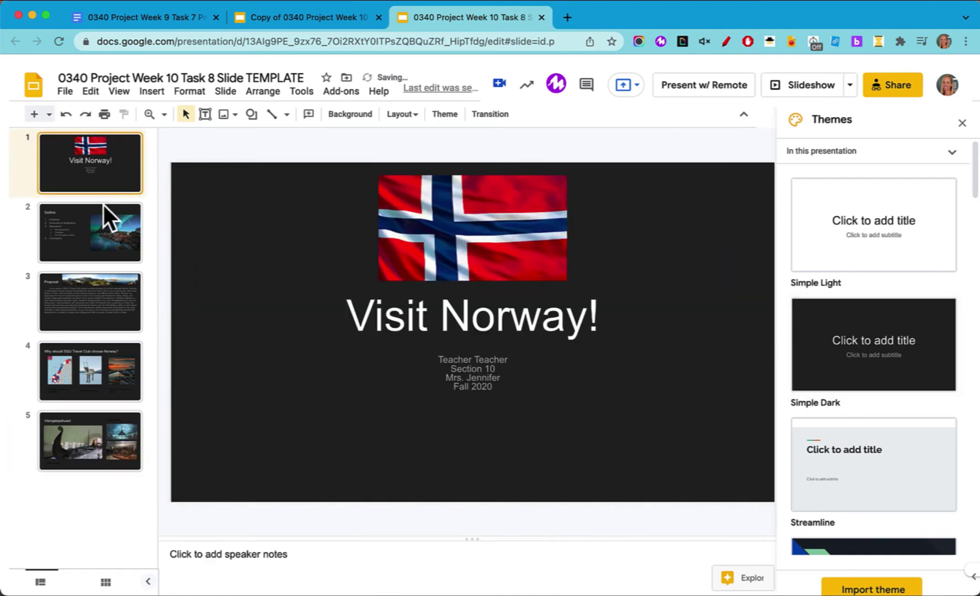
pyautogui.click(105, 224)
pyautogui.click(109, 280)
pyautogui.click(112, 361)
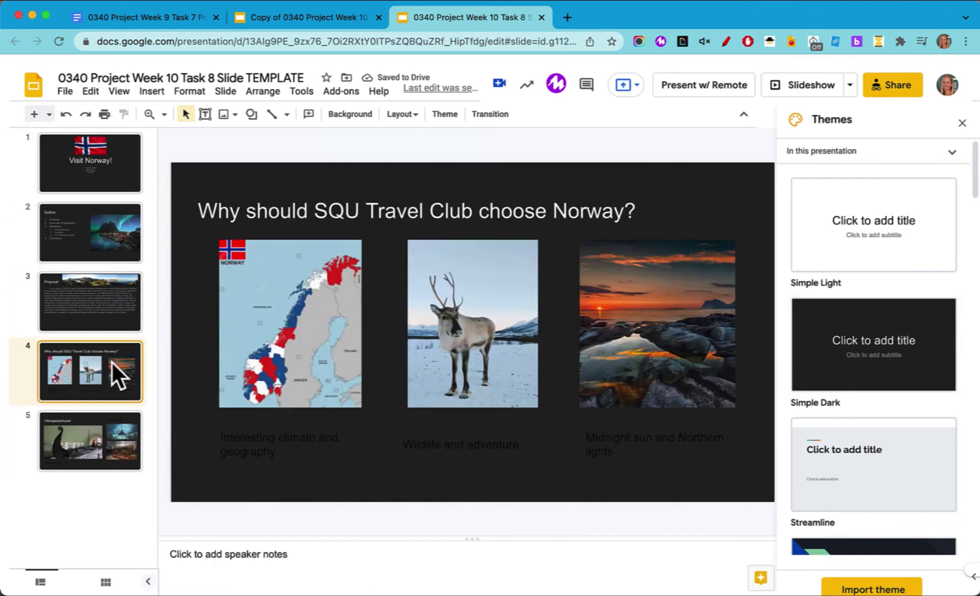
pyautogui.scroll(-6, 871, 382)
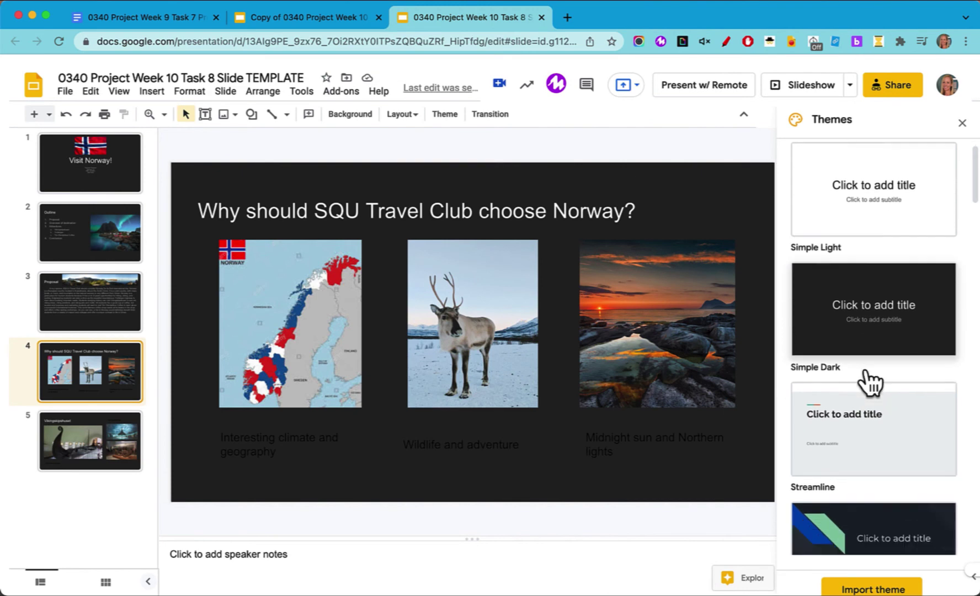
pyautogui.click(865, 373)
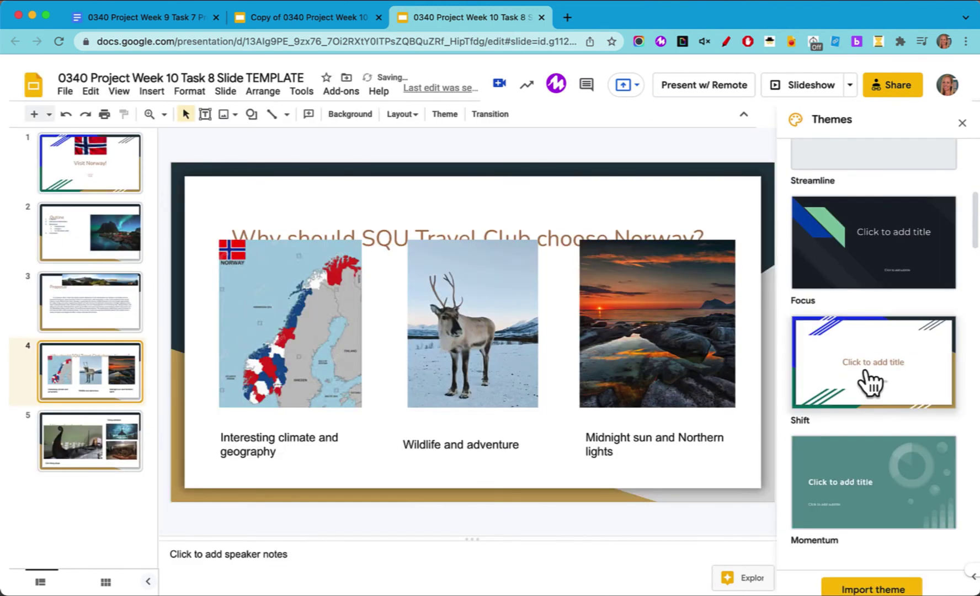
pyautogui.click(45, 238)
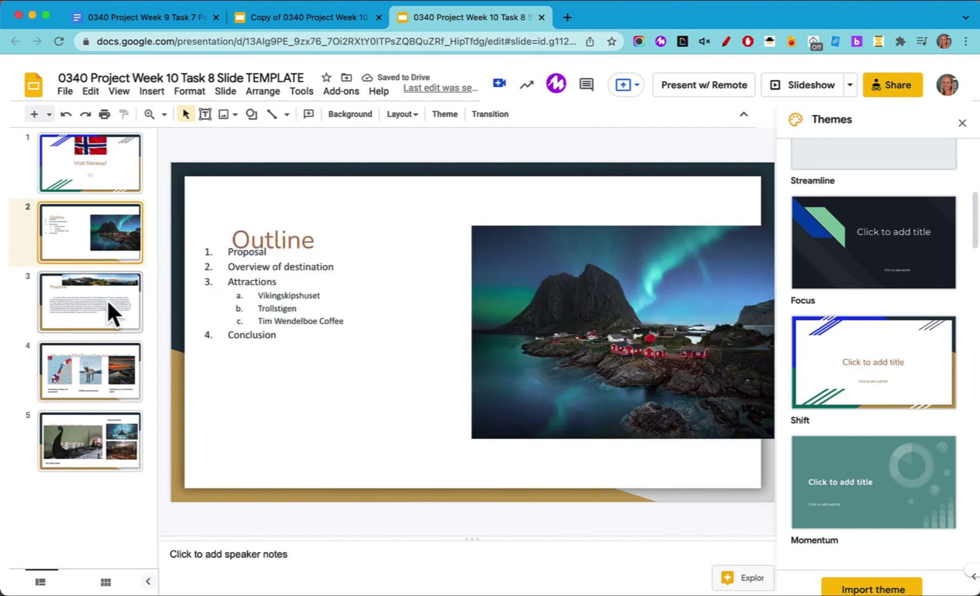
pyautogui.click(108, 305)
pyautogui.scroll(-8, 868, 372)
pyautogui.click(899, 207)
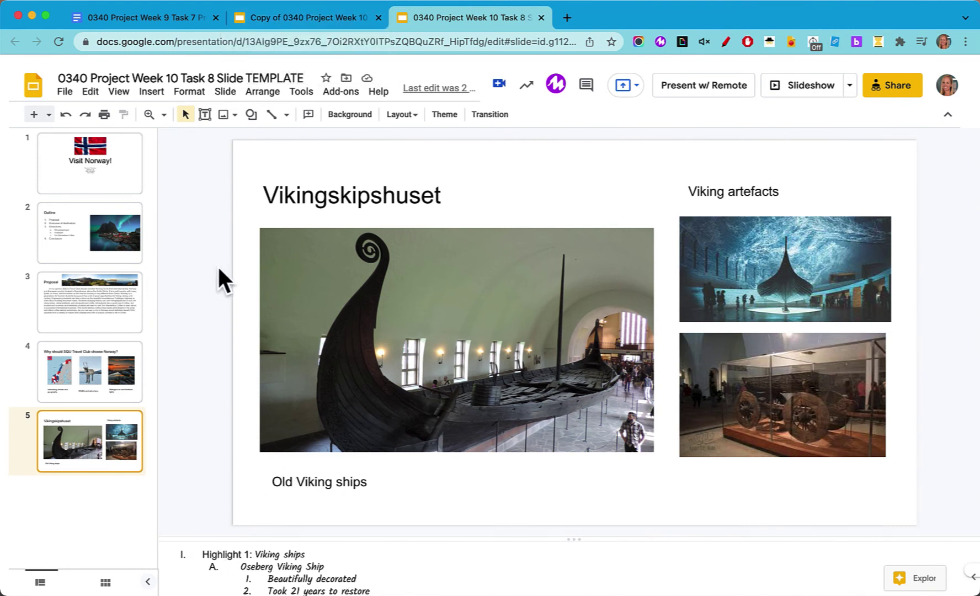
# Browse the model presentation's slides, from the outline to Any Questions? and Tim Wendelboe Coffee
pyautogui.click(312, 19)
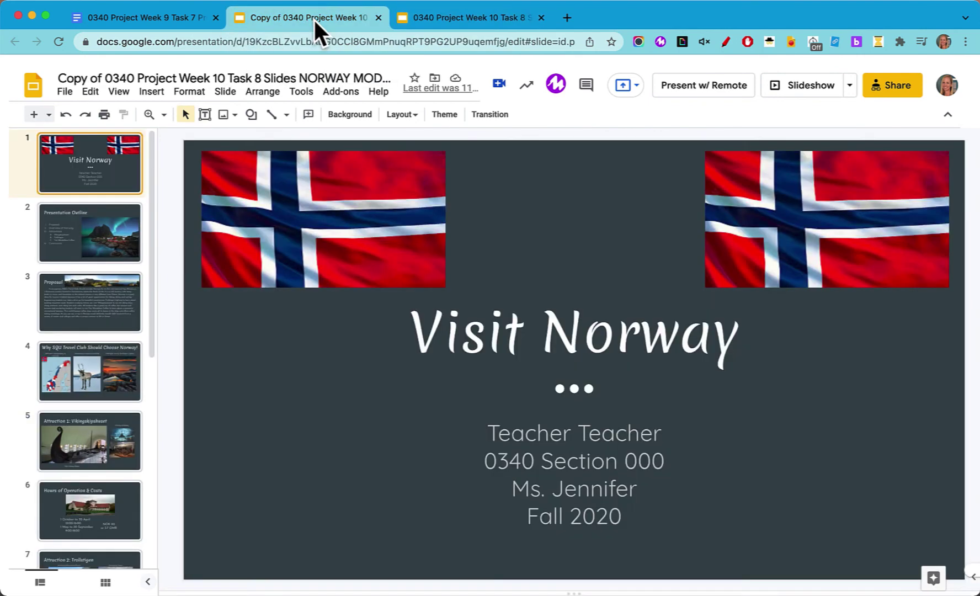
pyautogui.click(102, 238)
pyautogui.click(102, 297)
pyautogui.scroll(-5, 101, 380)
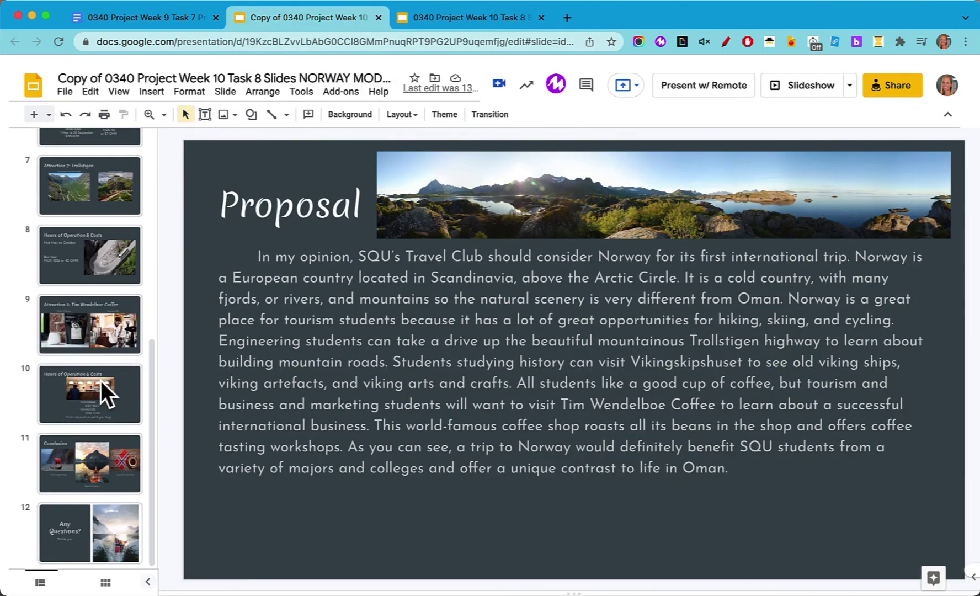
pyautogui.click(96, 503)
pyautogui.click(107, 453)
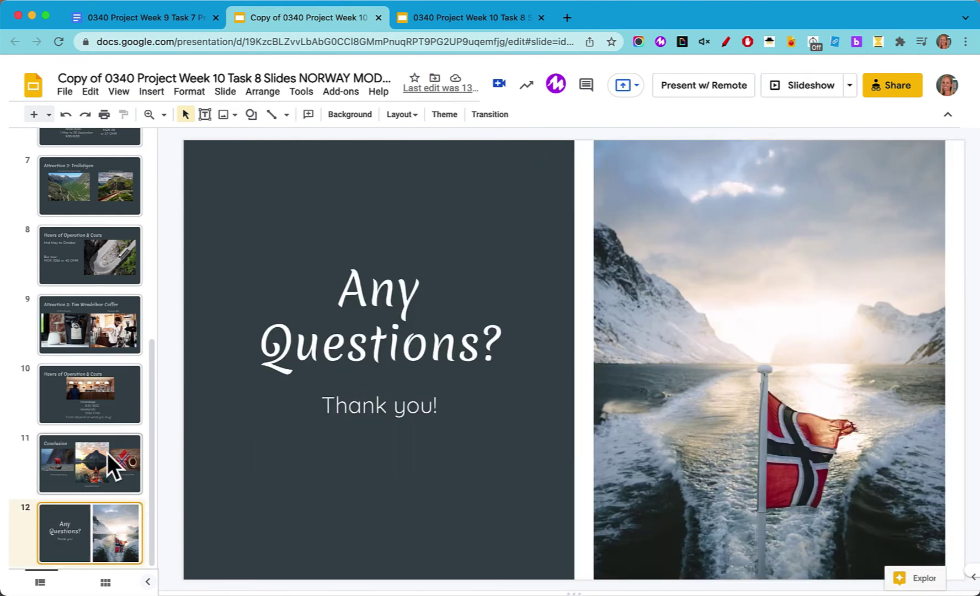
pyautogui.click(119, 399)
pyautogui.click(116, 332)
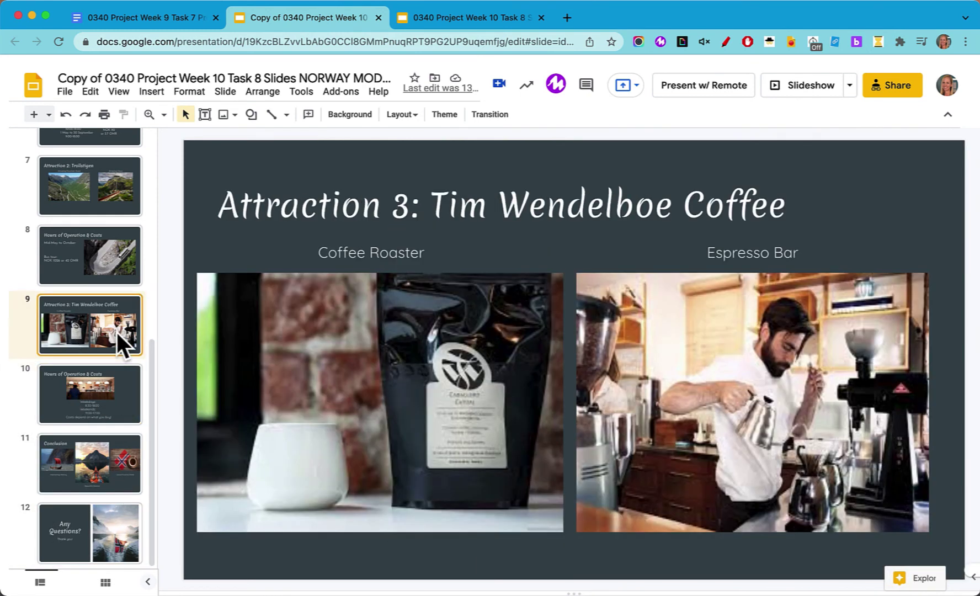
# Compare against the student presentation, then step the model from its title slide to Proposal
pyautogui.click(479, 19)
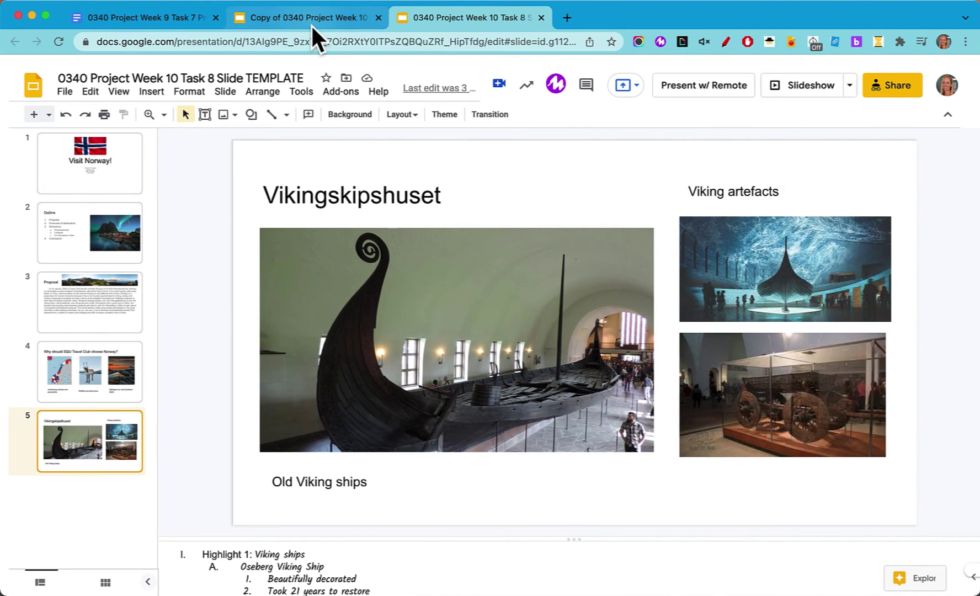
pyautogui.click(311, 22)
pyautogui.click(486, 21)
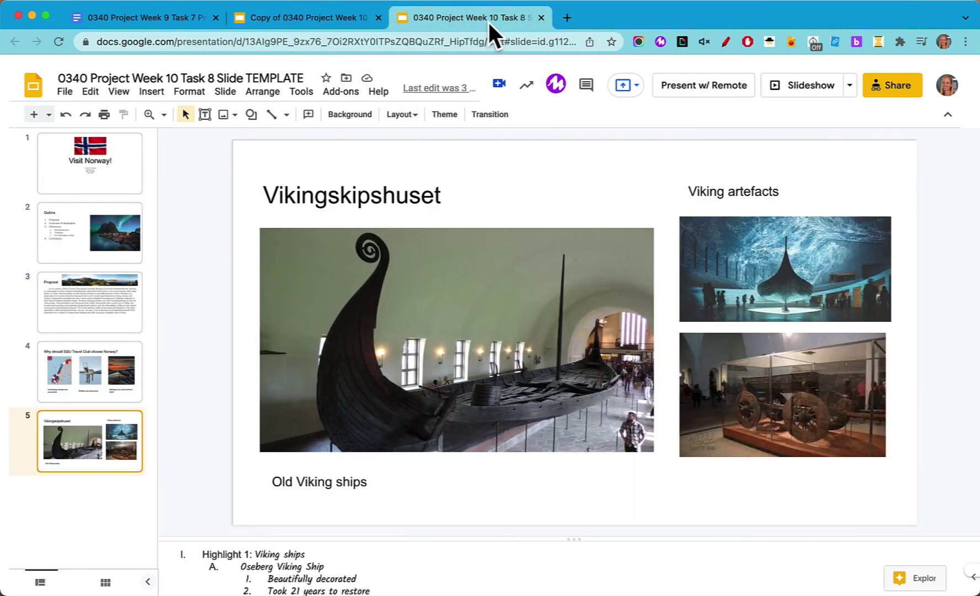
pyautogui.click(320, 23)
pyautogui.scroll(10, 107, 235)
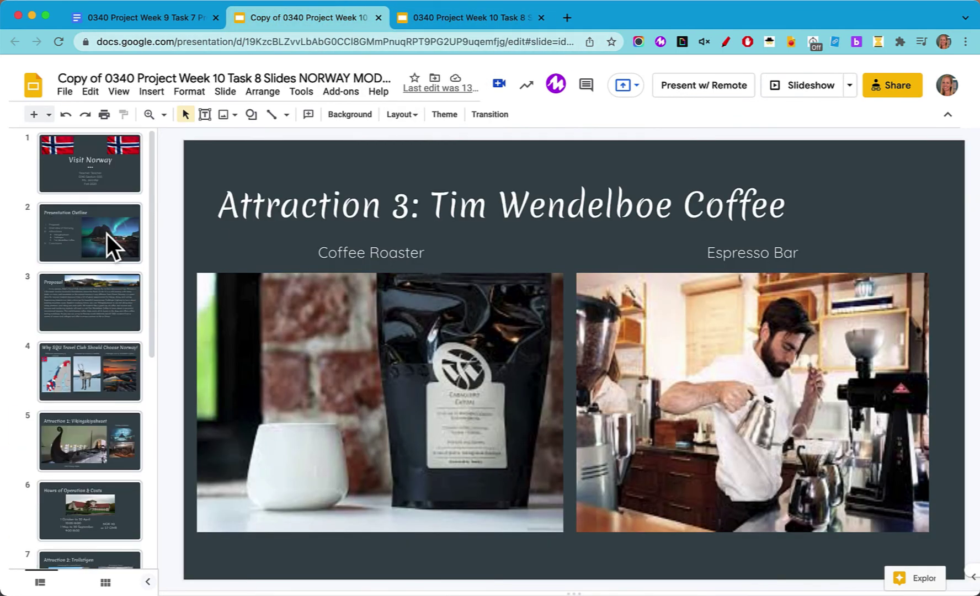
pyautogui.click(113, 185)
pyautogui.click(113, 258)
pyautogui.click(113, 306)
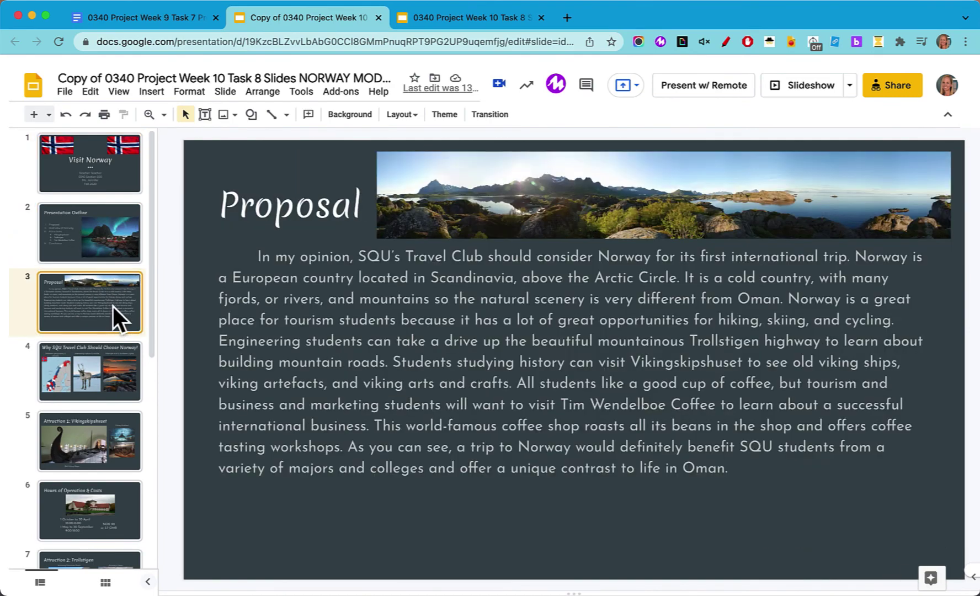